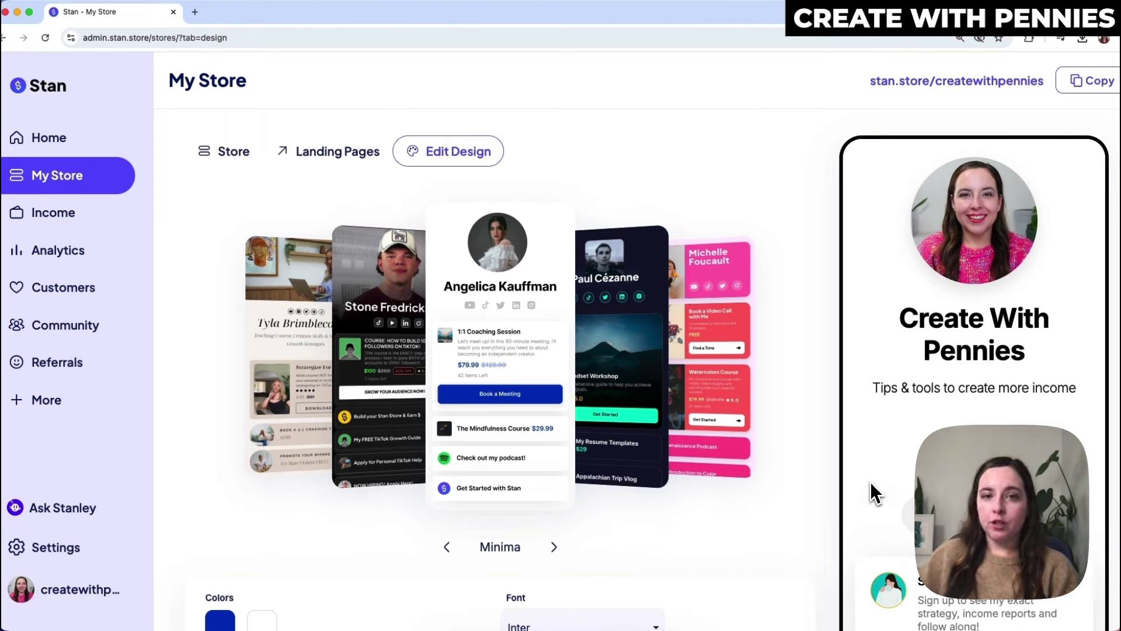
Go to the Home dashboard, then open the My Store page's Store tab
{"action": "left_click", "coordinate": [66, 141]}
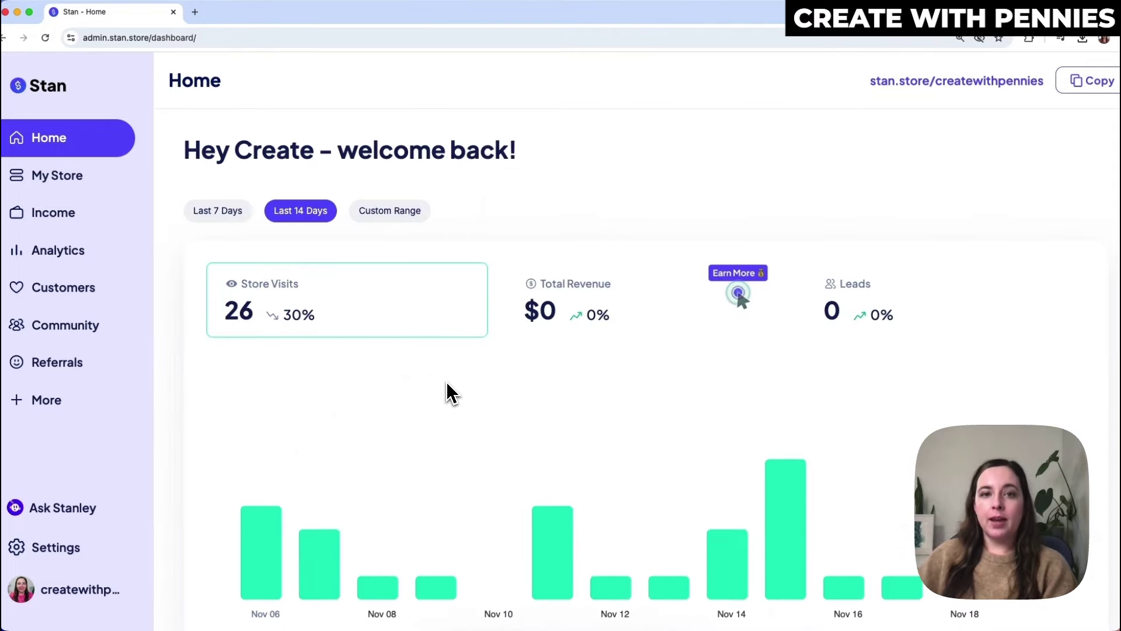
{"action": "left_click", "coordinate": [74, 181]}
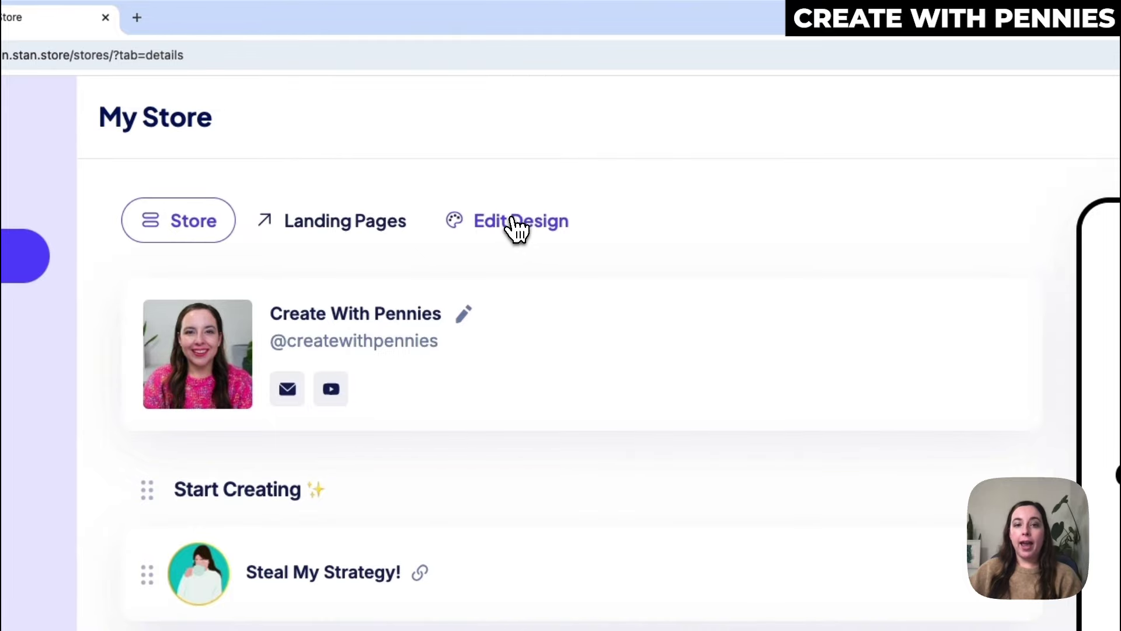
Open the Edit Design tab and advance the theme carousel to the Moderno template
{"action": "left_click", "coordinate": [517, 228]}
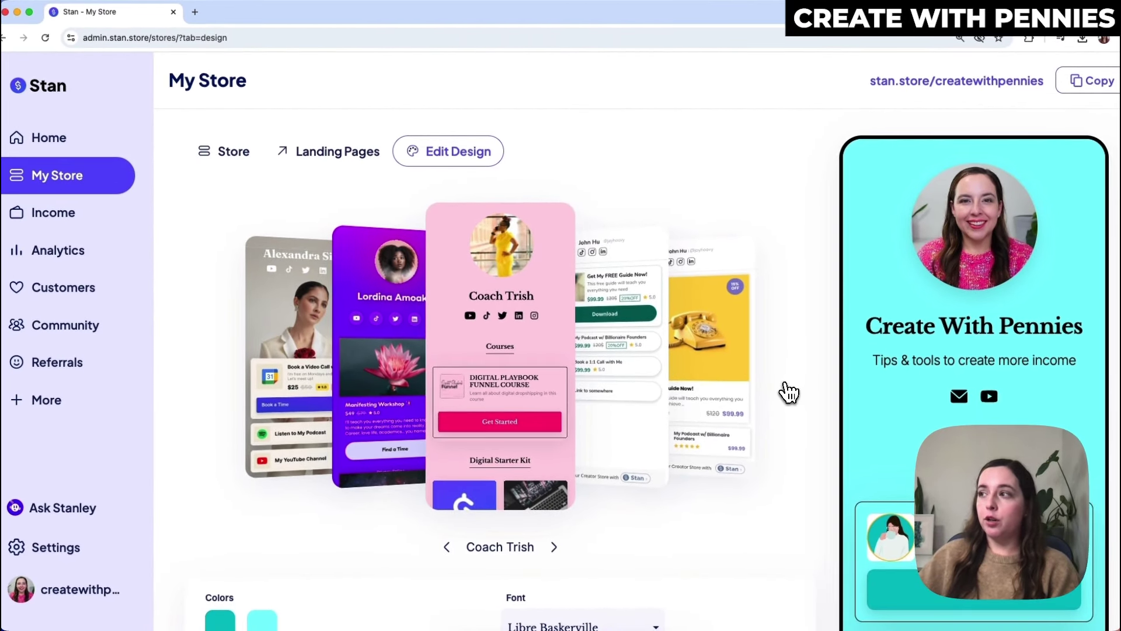
{"action": "scroll", "coordinate": [789, 395], "scroll_direction": "down", "scroll_amount": 3}
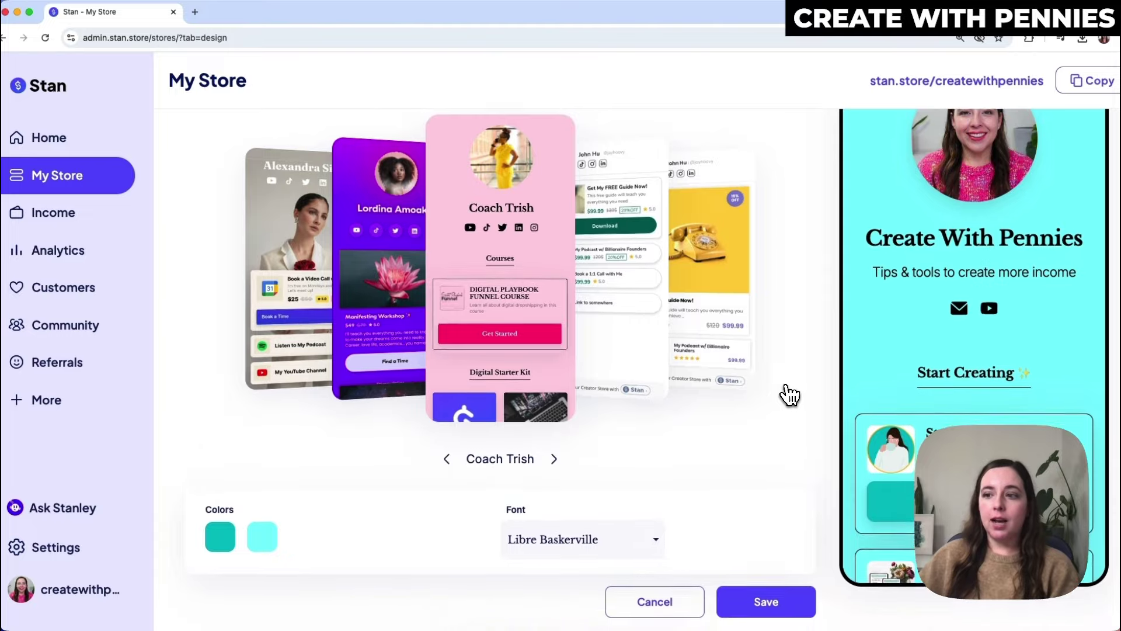
{"action": "scroll", "coordinate": [789, 395], "scroll_direction": "up", "scroll_amount": 3}
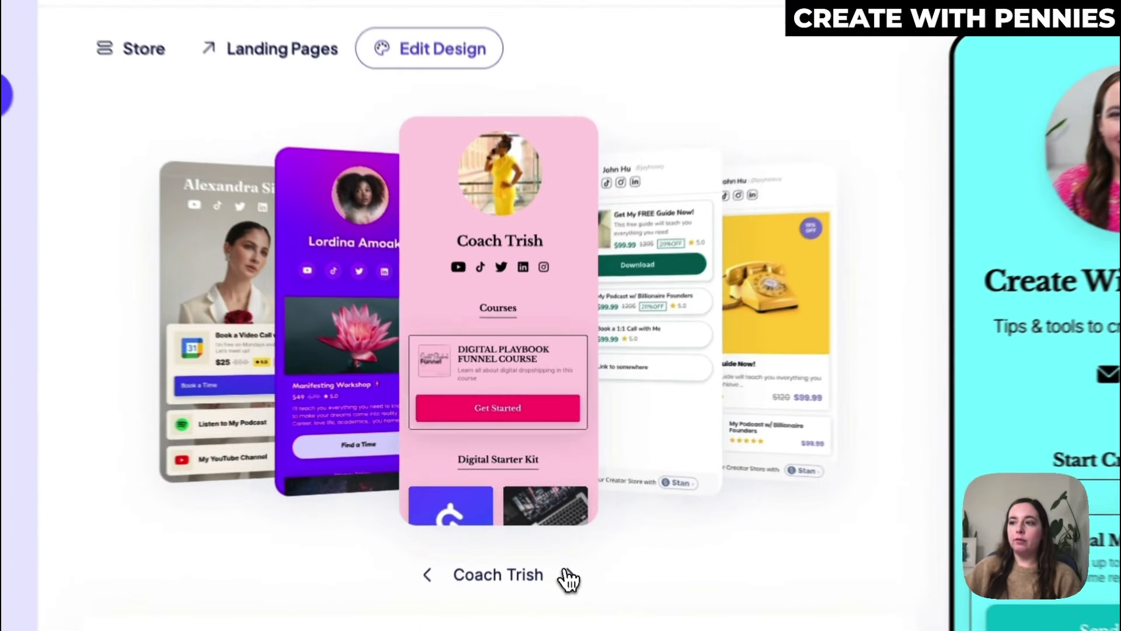
{"action": "left_click", "coordinate": [568, 577]}
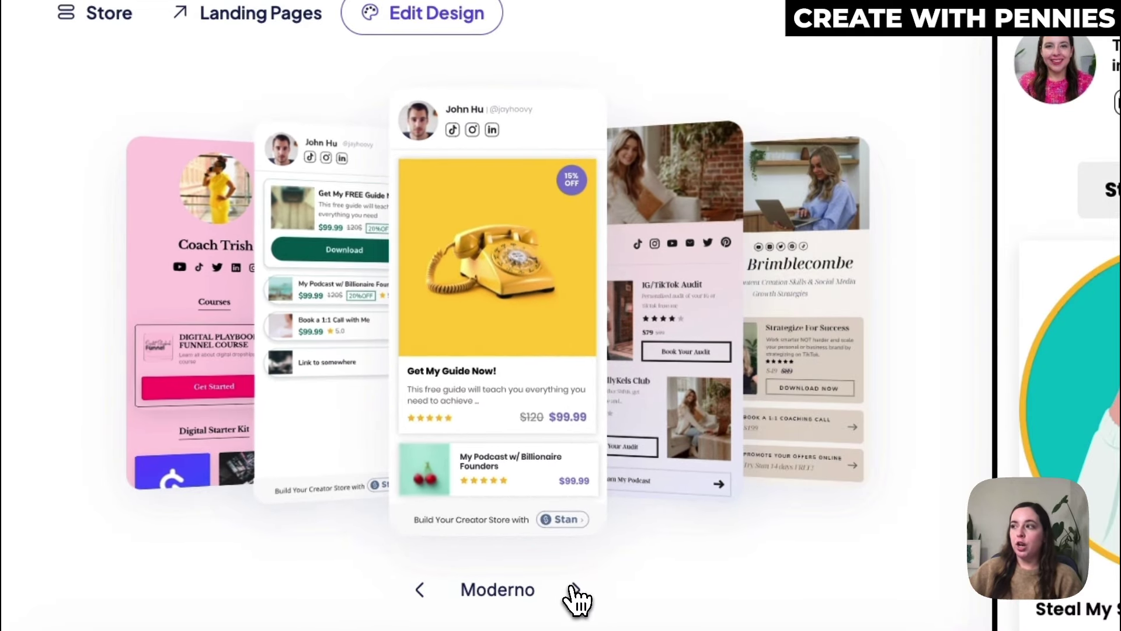
Switch to The Kels theme, inspect its phone preview, then advance to The Tyla
{"action": "left_click", "coordinate": [576, 589]}
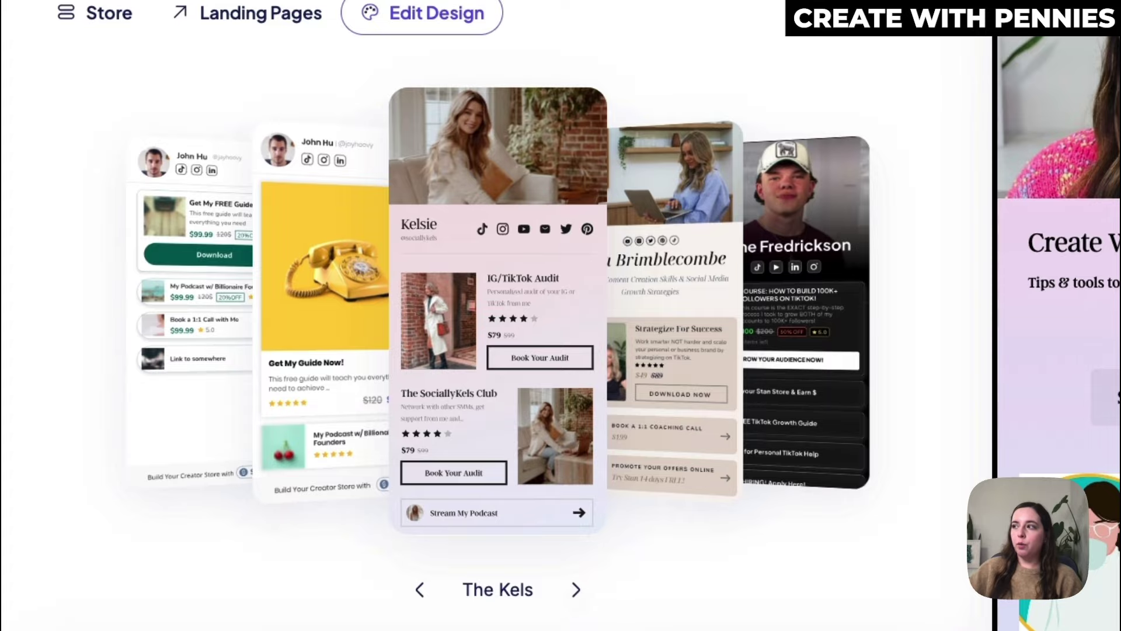
{"action": "scroll", "coordinate": [1119, 283], "scroll_direction": "down", "scroll_amount": 10}
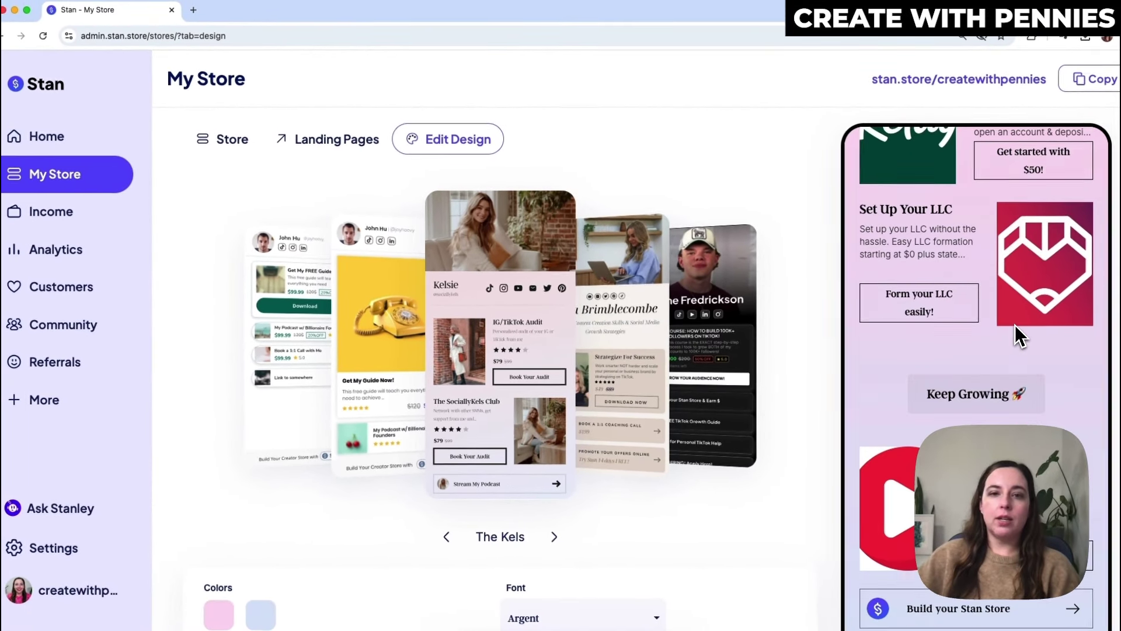
{"action": "scroll", "coordinate": [1013, 325], "scroll_direction": "up", "scroll_amount": 10}
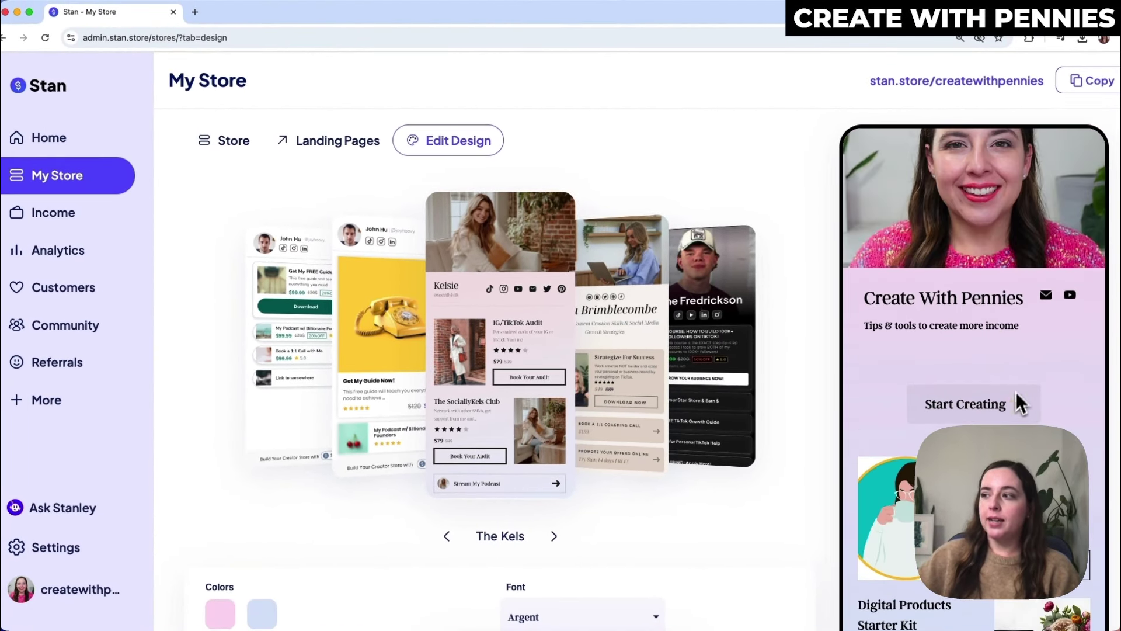
{"action": "scroll", "coordinate": [1017, 403], "scroll_direction": "down", "scroll_amount": 15}
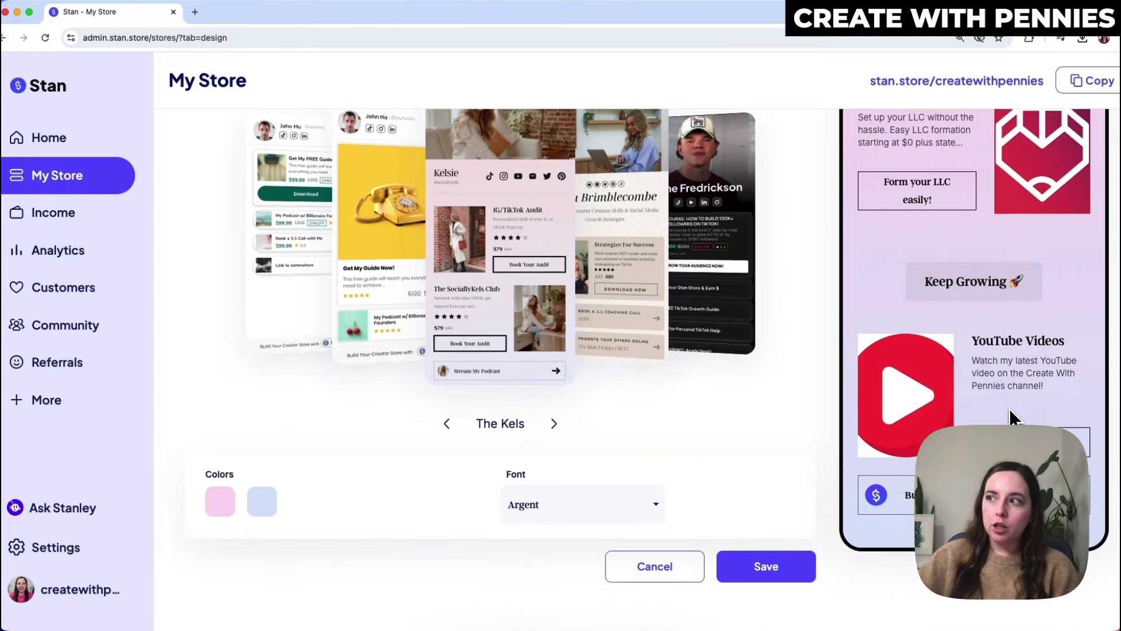
{"action": "scroll", "coordinate": [1009, 408], "scroll_direction": "up", "scroll_amount": 20}
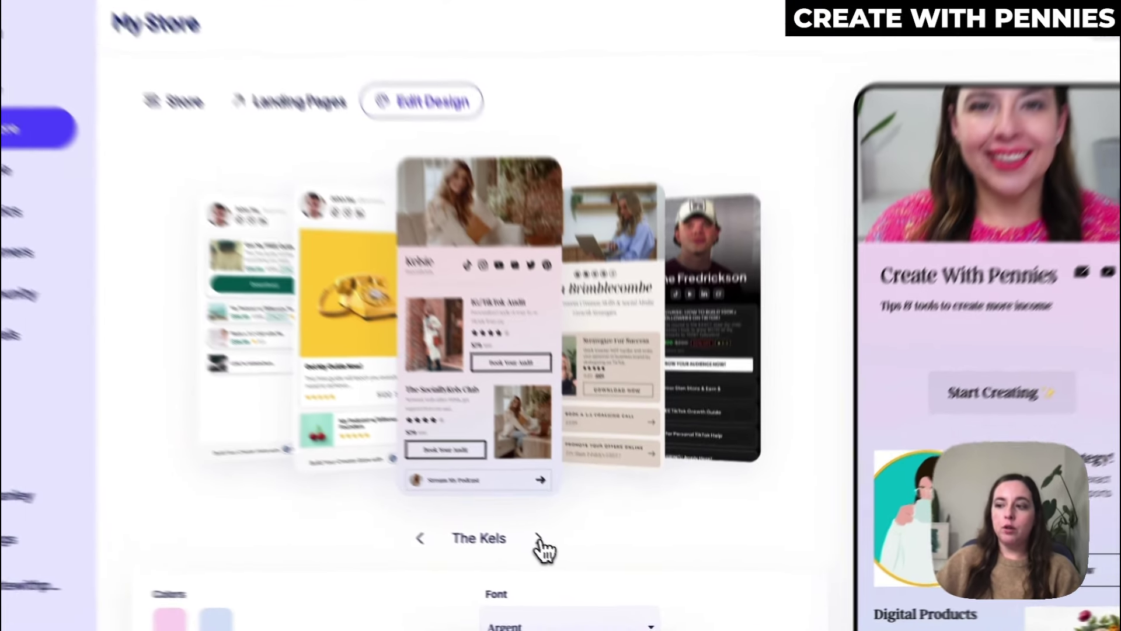
{"action": "left_click", "coordinate": [554, 547]}
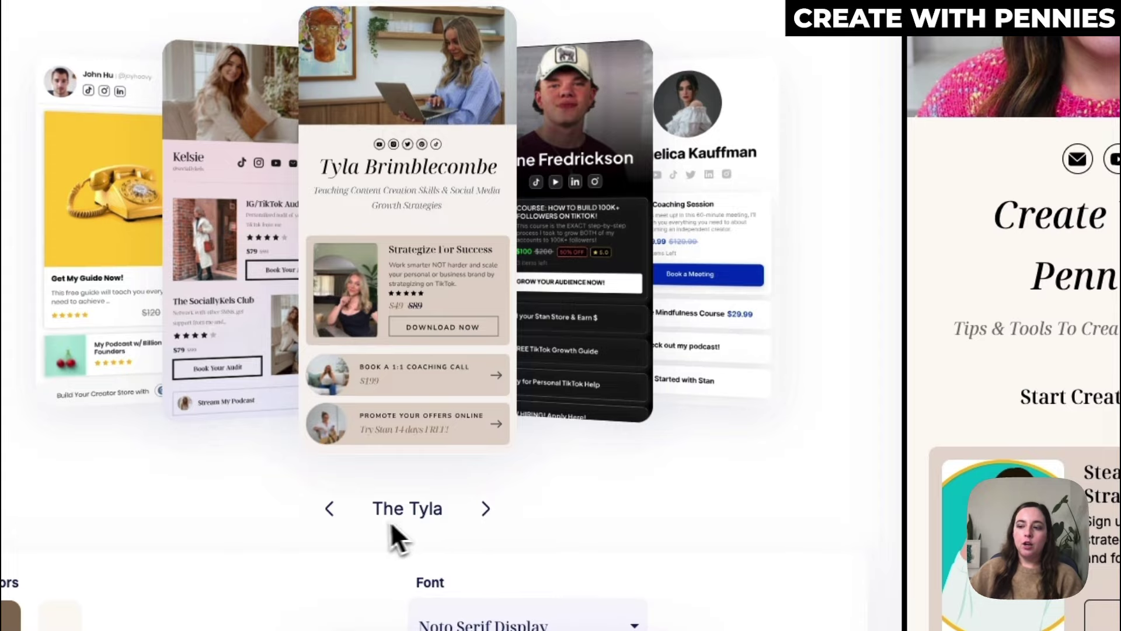
Step through The Kels, The Stone, Minima, Nightview, Material and Spotlight, ending on Coach Trish
{"action": "left_click", "coordinate": [328, 508]}
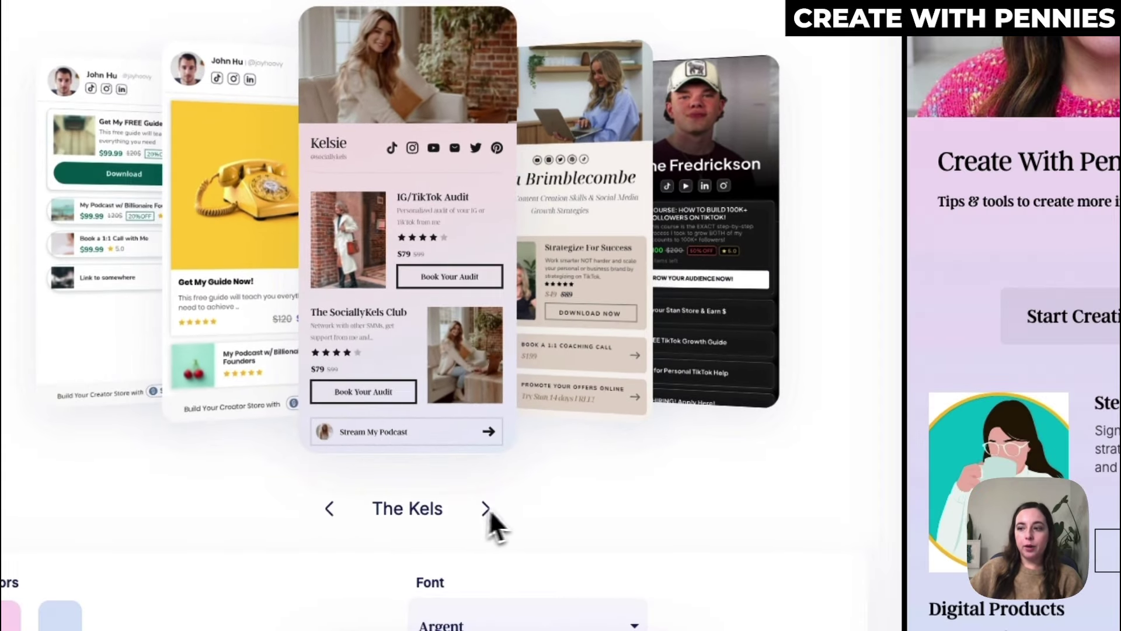
{"action": "left_click", "coordinate": [487, 509]}
{"action": "left_click", "coordinate": [486, 509]}
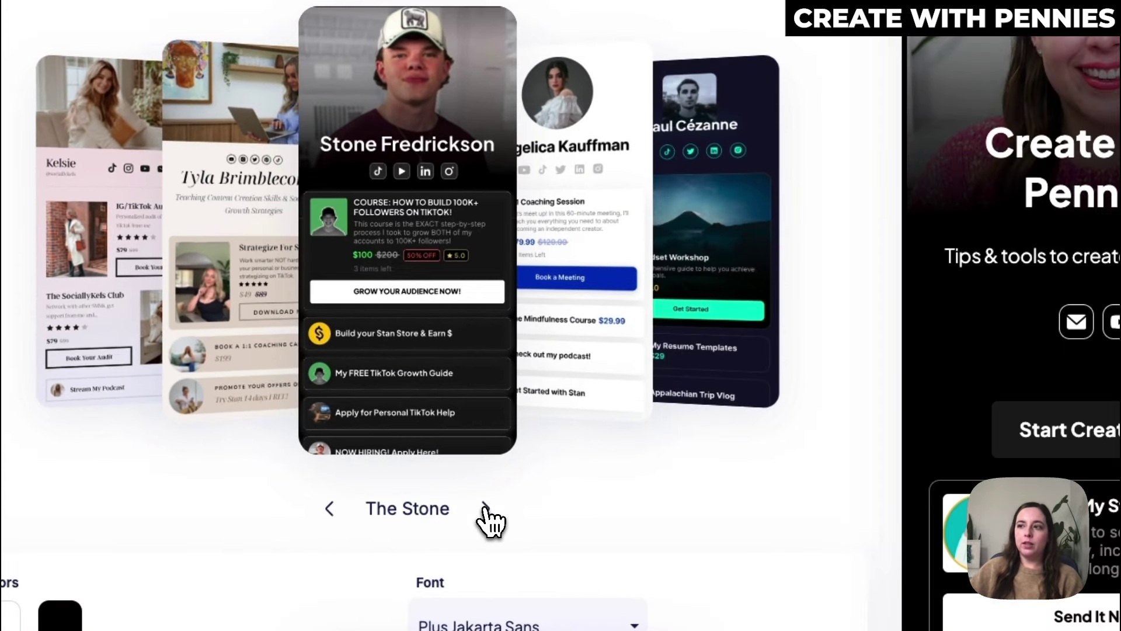
{"action": "left_click", "coordinate": [487, 511]}
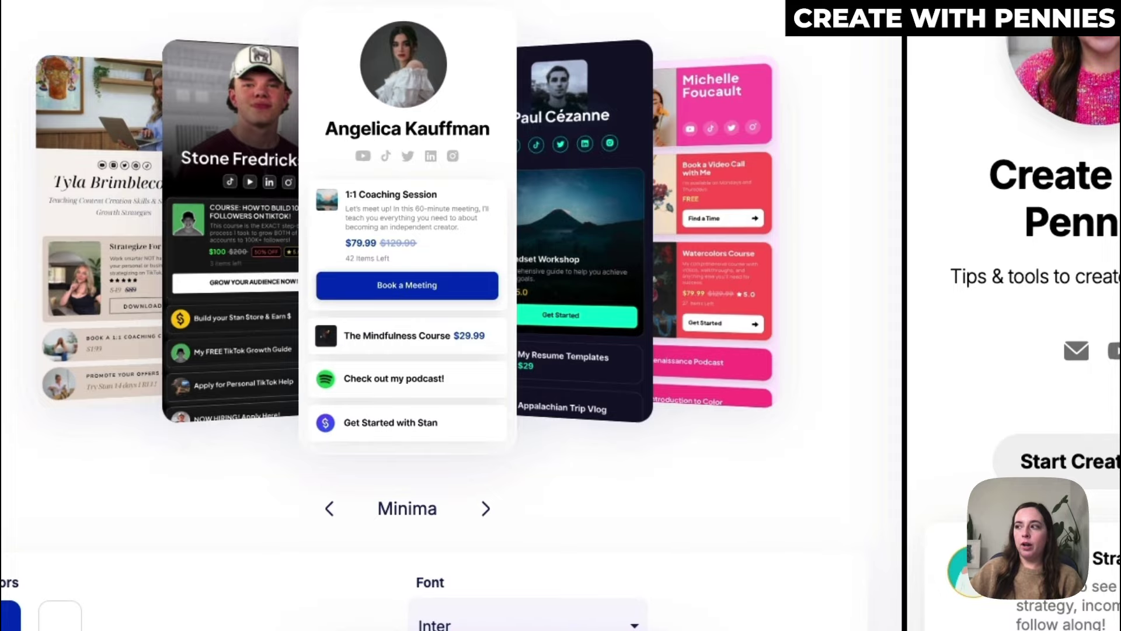
{"action": "left_click", "coordinate": [486, 509]}
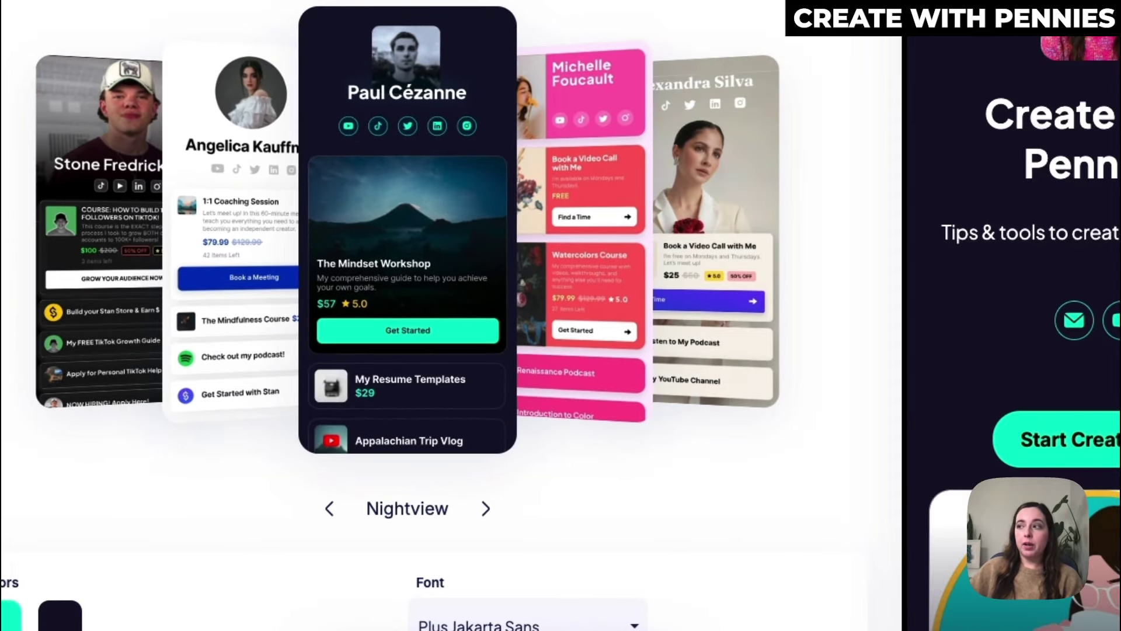
{"action": "left_click", "coordinate": [486, 509]}
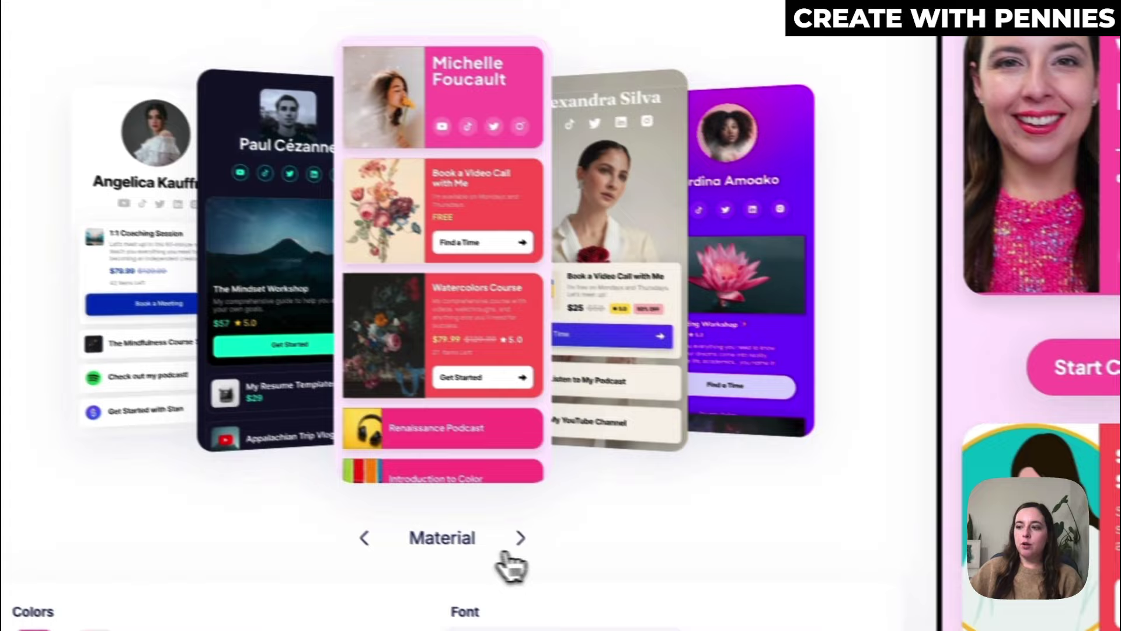
{"action": "left_click", "coordinate": [417, 512]}
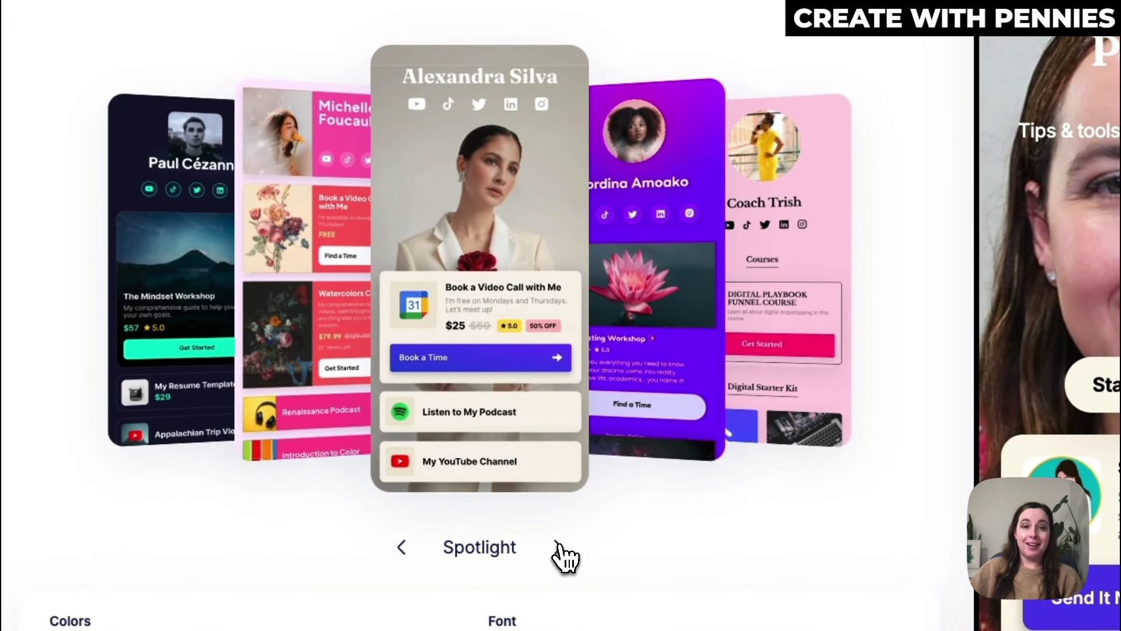
{"action": "left_click", "coordinate": [557, 547]}
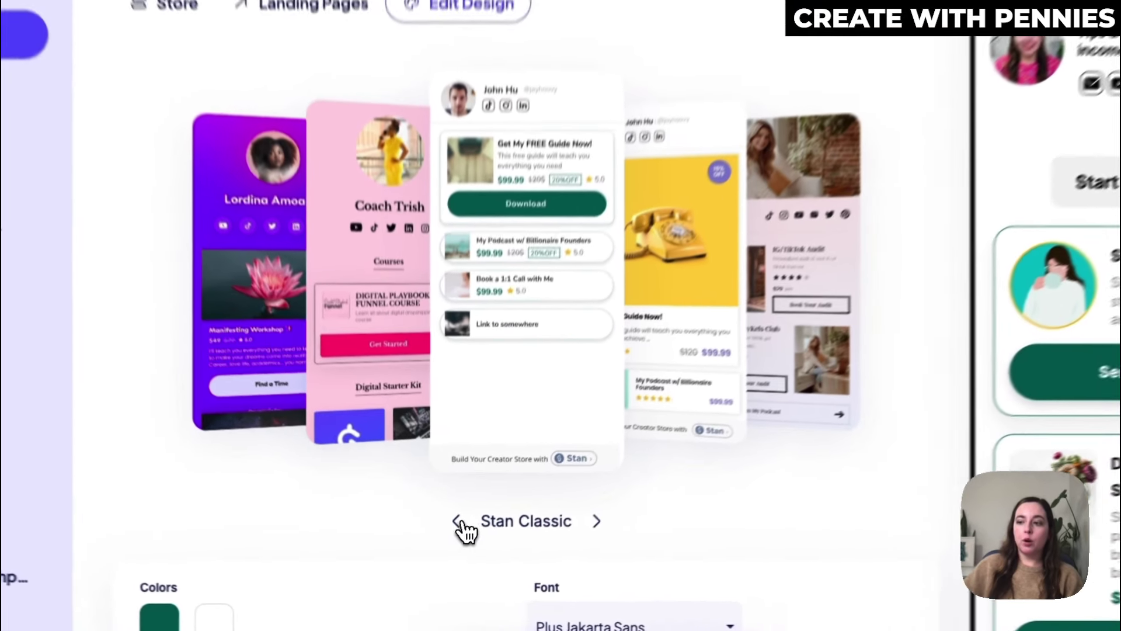
{"action": "left_click", "coordinate": [447, 547]}
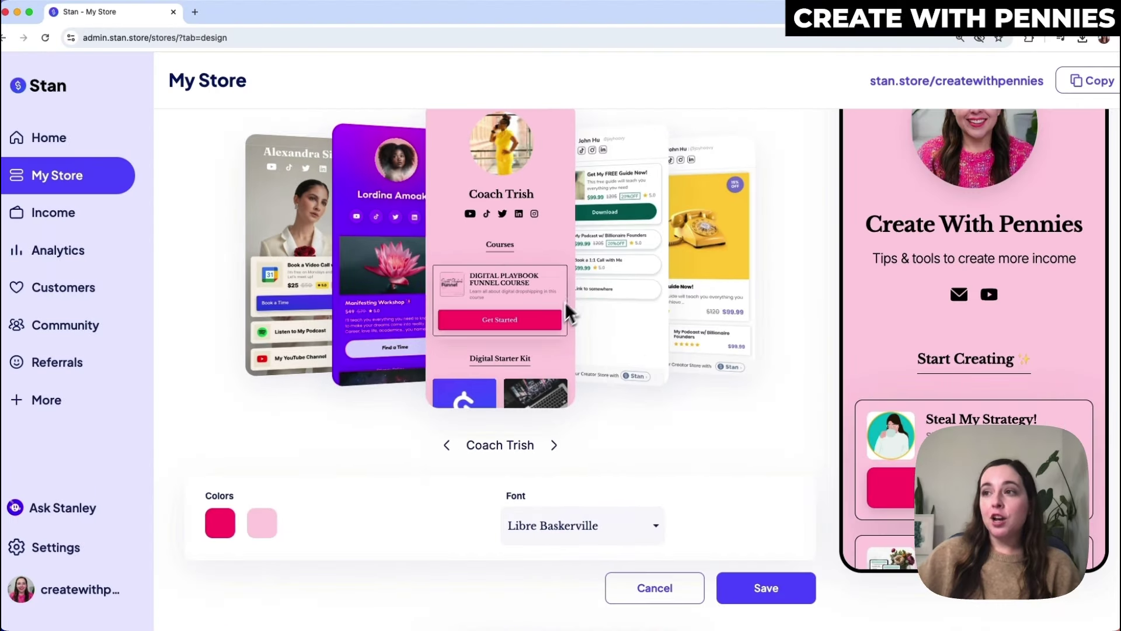
{"action": "scroll", "coordinate": [622, 269], "scroll_direction": "up", "scroll_amount": 1}
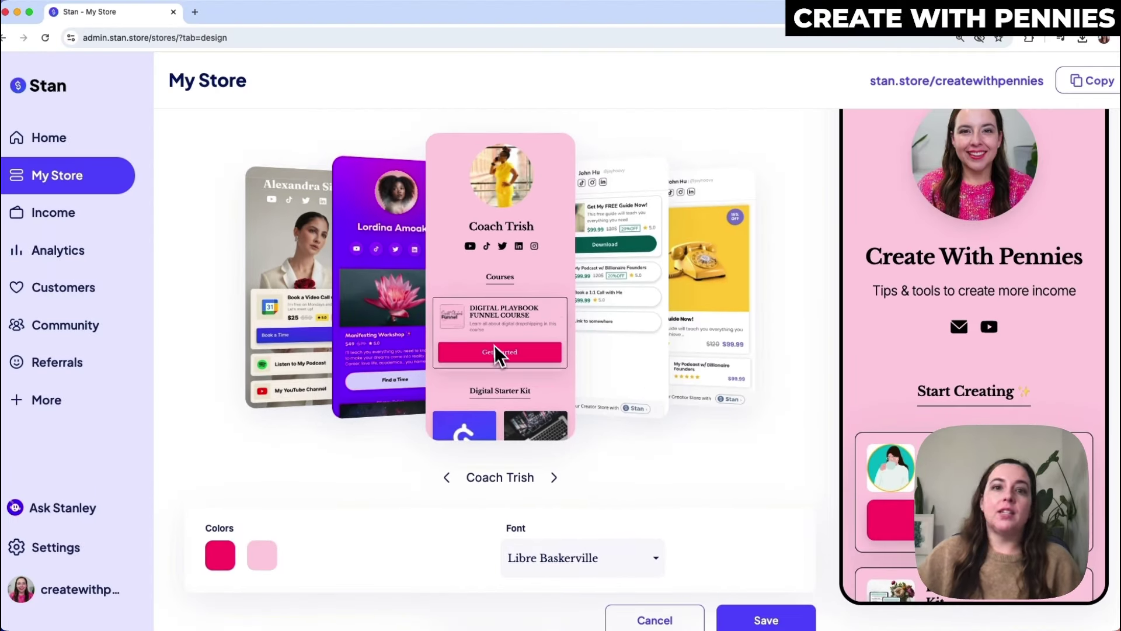
{"action": "scroll", "coordinate": [985, 272], "scroll_direction": "up", "scroll_amount": 1}
{"action": "scroll", "coordinate": [984, 272], "scroll_direction": "down", "scroll_amount": 2}
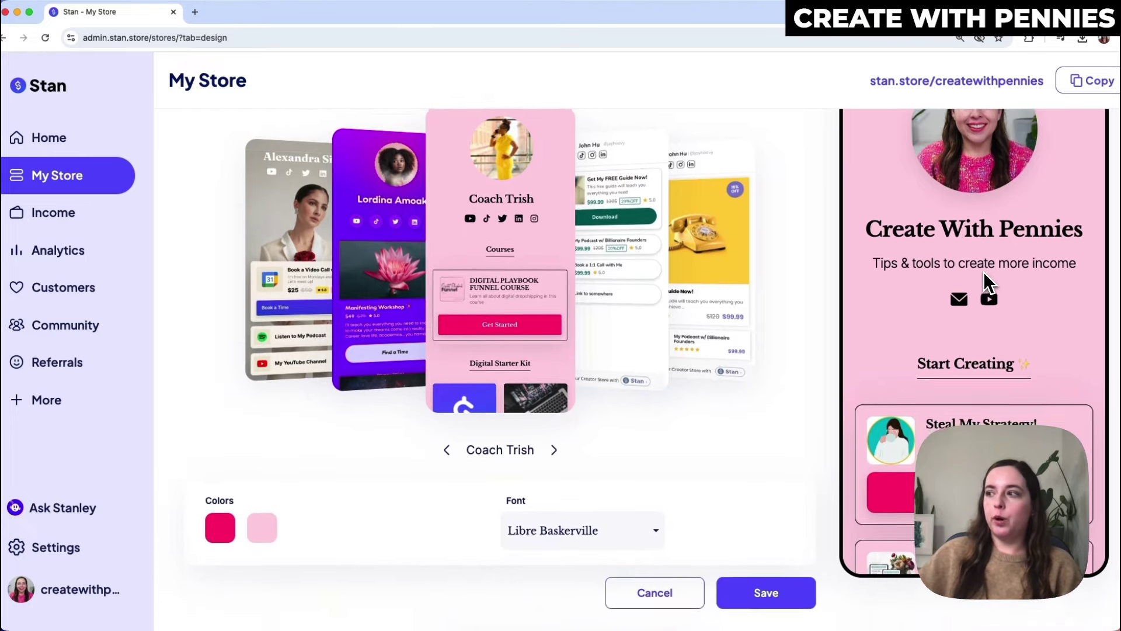
{"action": "scroll", "coordinate": [983, 274], "scroll_direction": "up", "scroll_amount": 3}
{"action": "scroll", "coordinate": [1003, 344], "scroll_direction": "down", "scroll_amount": 7}
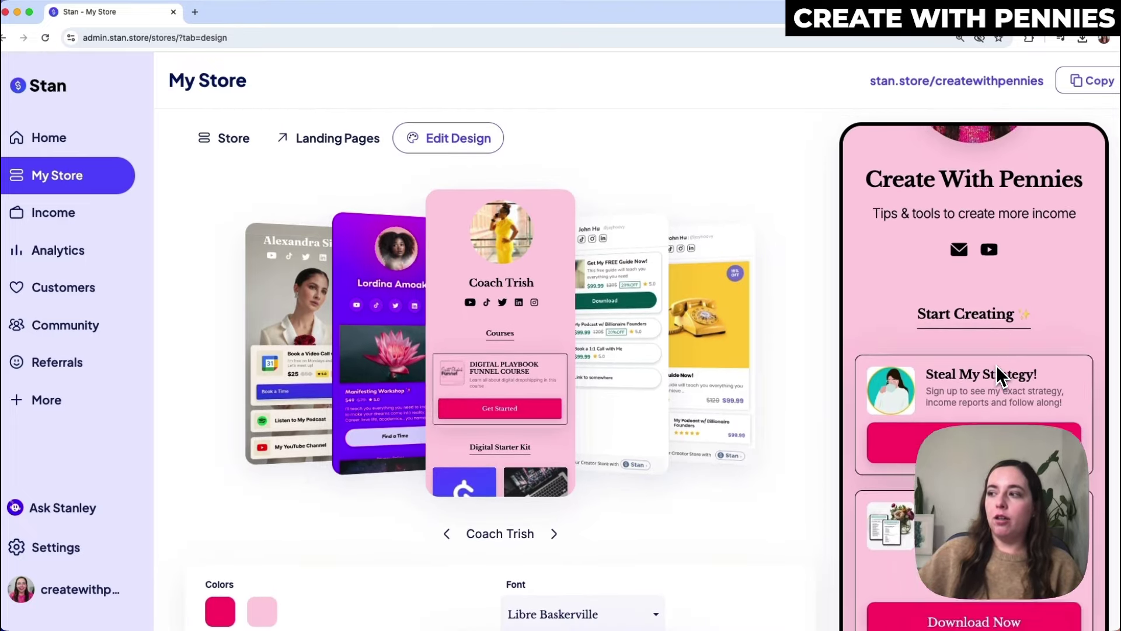
{"action": "scroll", "coordinate": [997, 364], "scroll_direction": "up", "scroll_amount": 3}
{"action": "scroll", "coordinate": [996, 374], "scroll_direction": "up", "scroll_amount": 2}
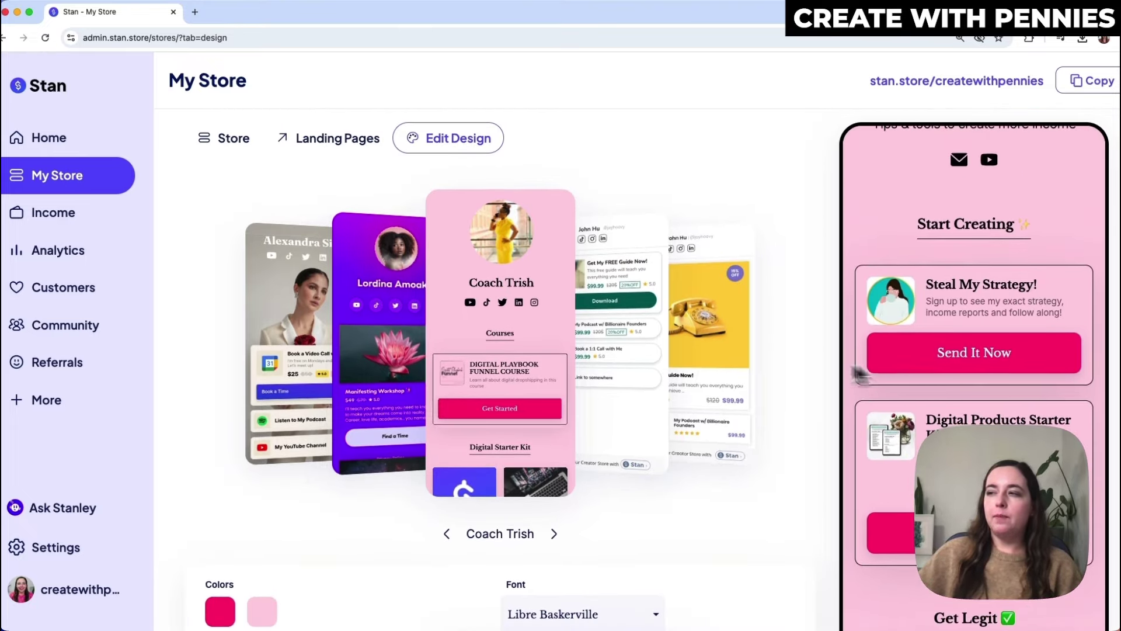
{"action": "scroll", "coordinate": [787, 360], "scroll_direction": "down", "scroll_amount": 4}
{"action": "scroll", "coordinate": [787, 359], "scroll_direction": "up", "scroll_amount": 1}
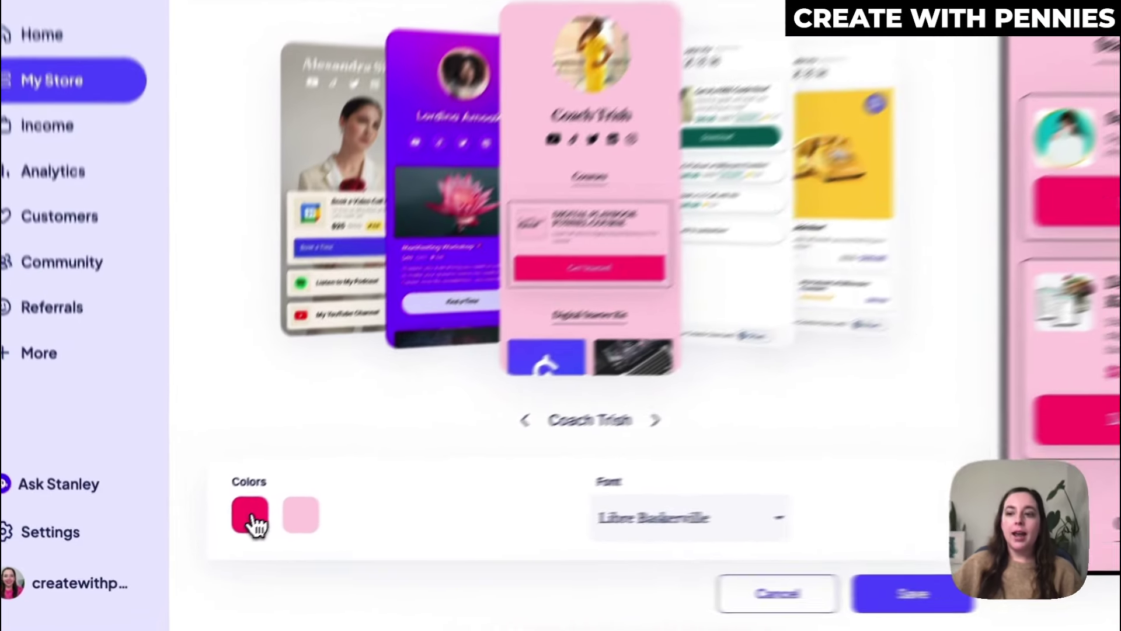
Open the brand colour picker and change the hex code from F21FFF to F21F2F
{"action": "left_click", "coordinate": [221, 534]}
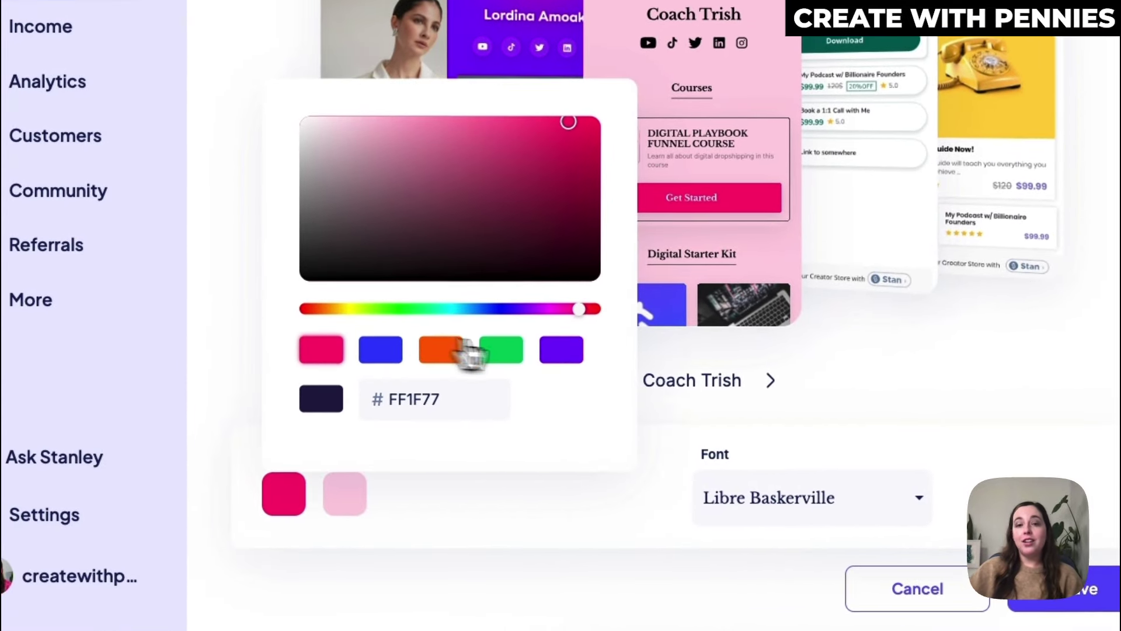
{"action": "left_click_drag", "start_coordinate": [579, 310], "coordinate": [547, 311]}
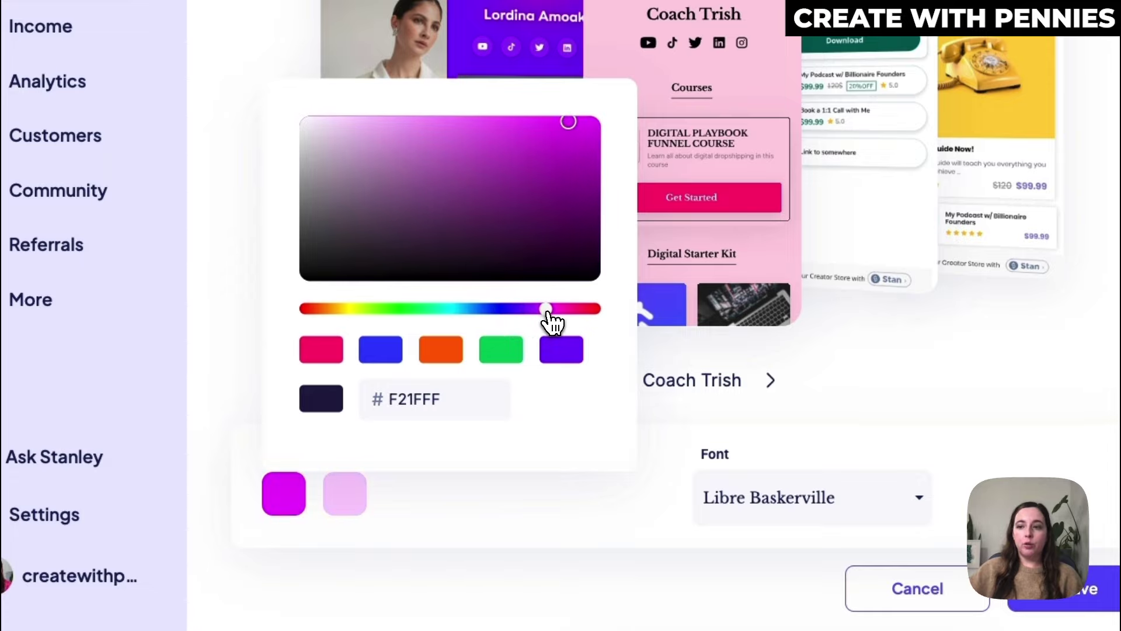
{"action": "double_click", "coordinate": [432, 403]}
{"action": "left_click", "coordinate": [420, 403]}
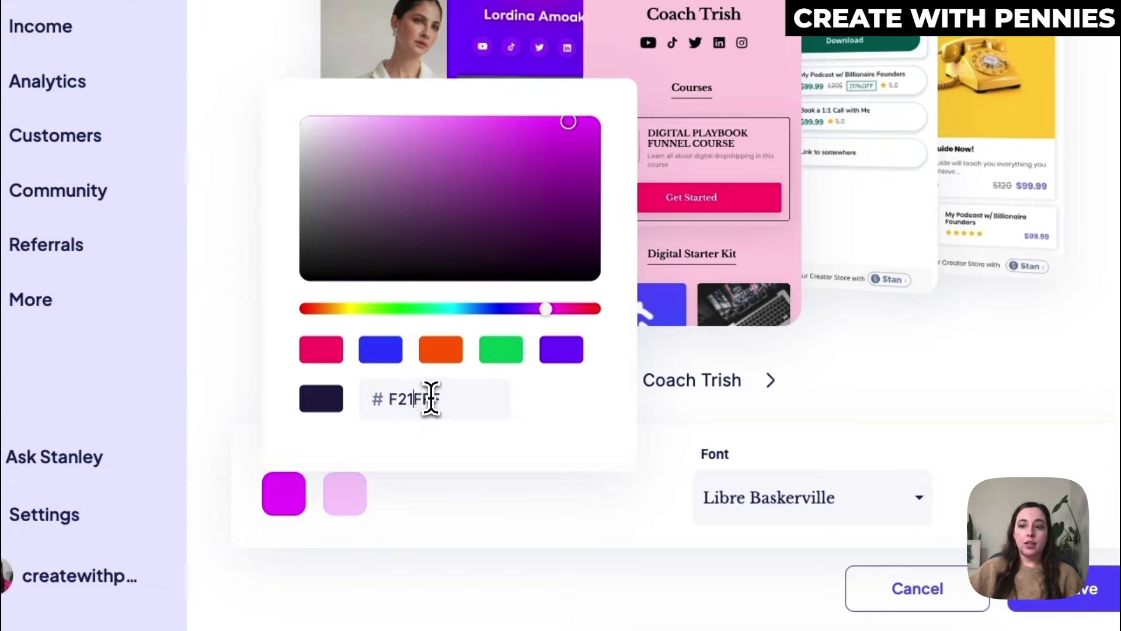
{"action": "key", "text": "Delete"}
{"action": "type", "text": "2"}
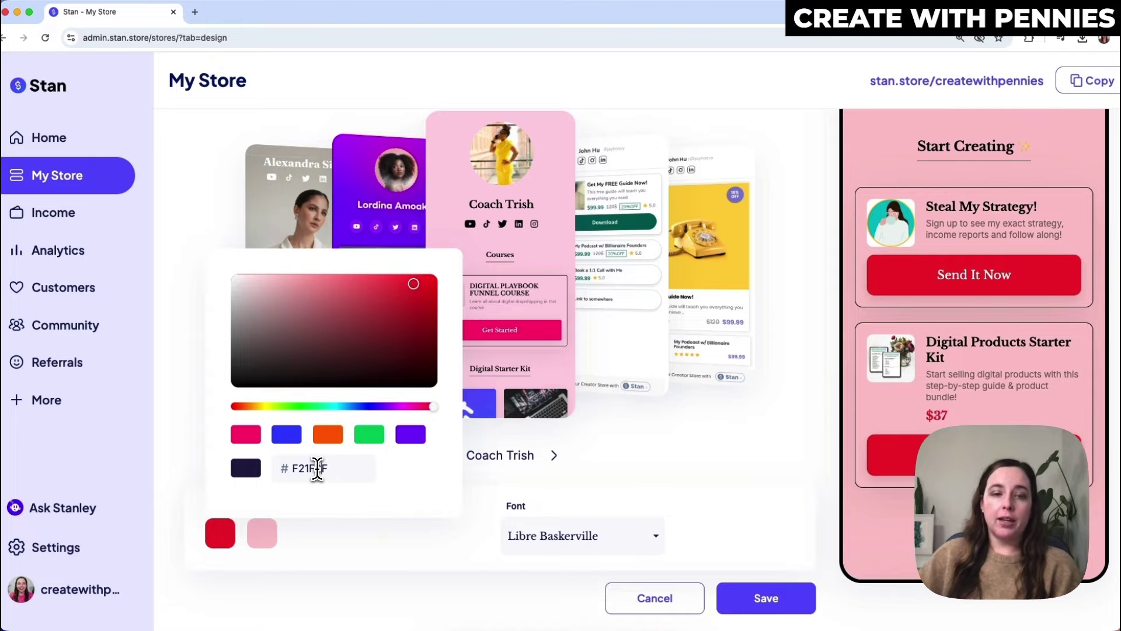
Try the pink, blue, orange, green and purple preset colour swatches
{"action": "left_click", "coordinate": [248, 435]}
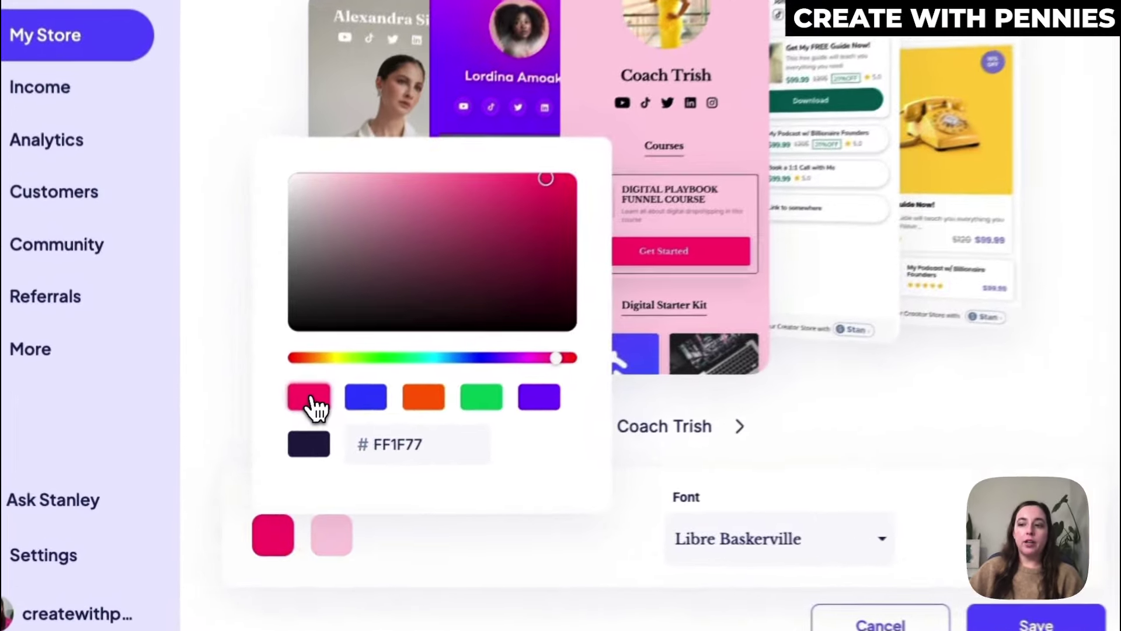
{"action": "left_click", "coordinate": [376, 399]}
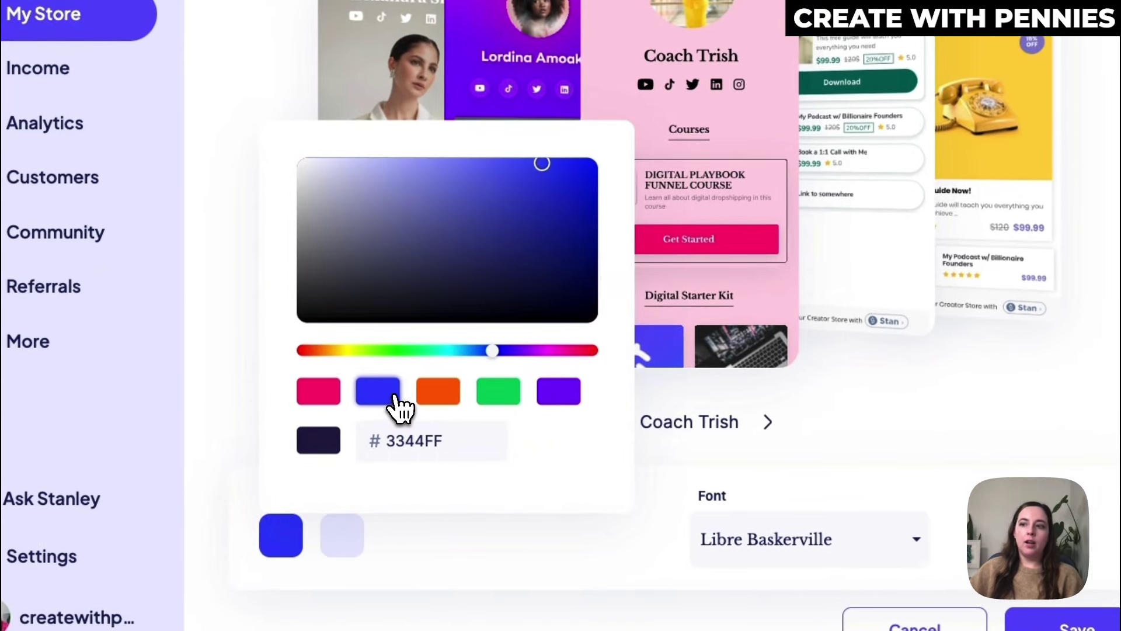
{"action": "left_click", "coordinate": [442, 413]}
{"action": "left_click", "coordinate": [503, 409]}
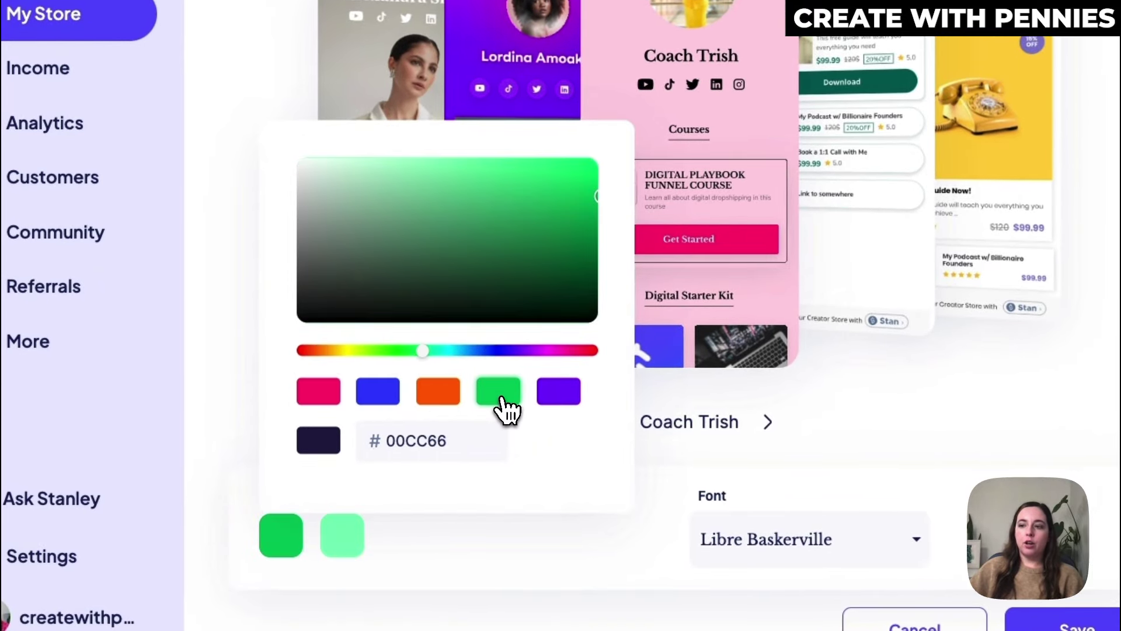
{"action": "left_click", "coordinate": [568, 403]}
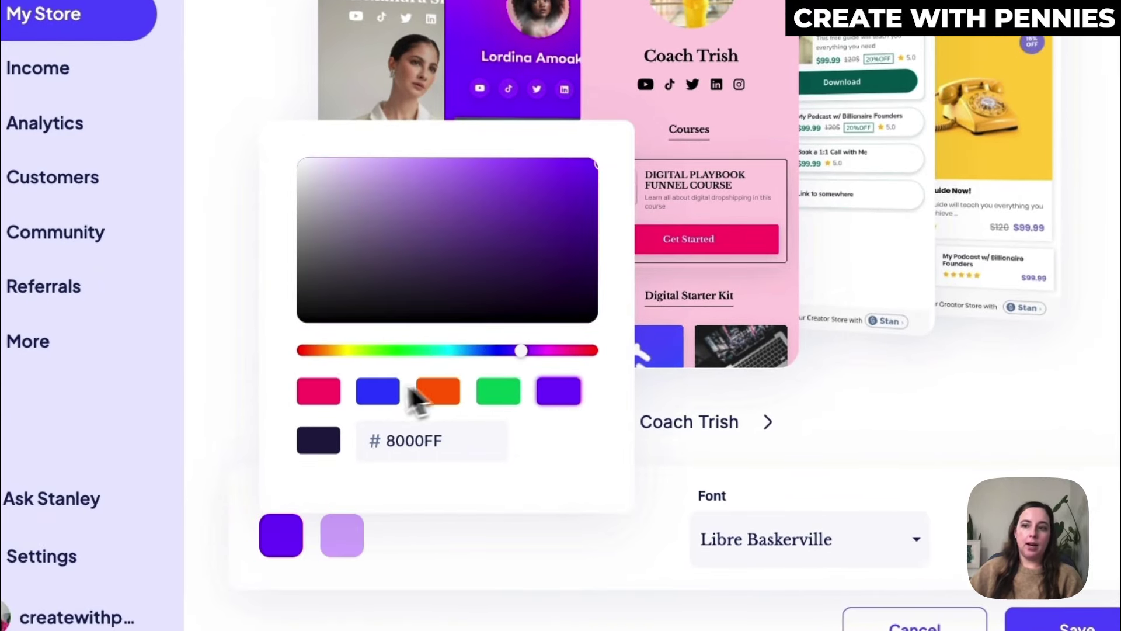
{"action": "left_click", "coordinate": [497, 398]}
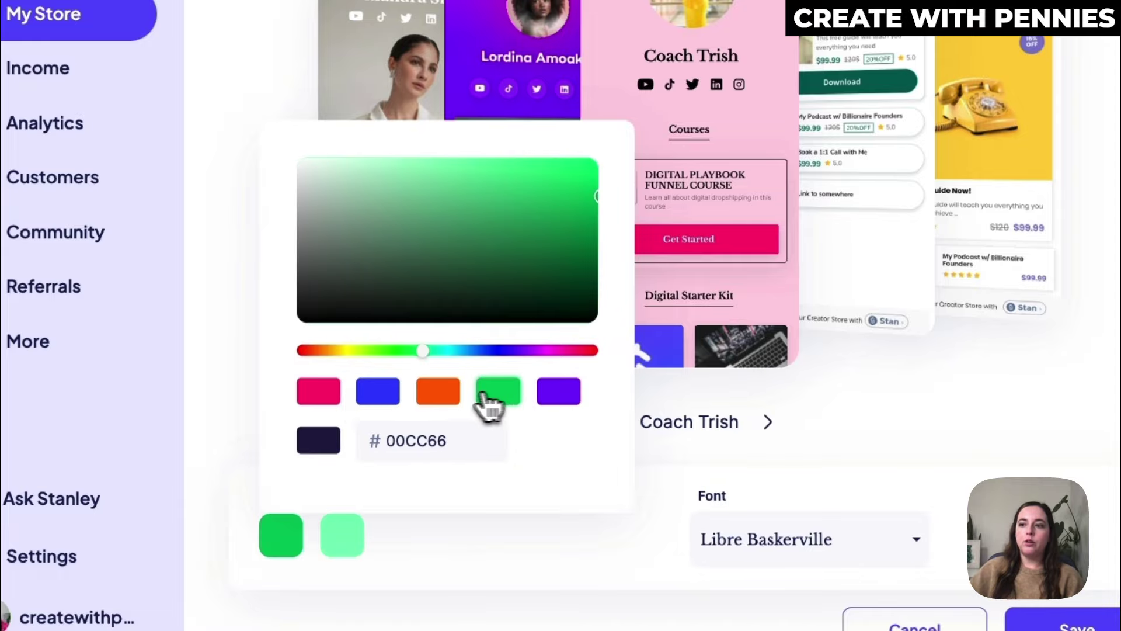
{"action": "left_click", "coordinate": [438, 392]}
Adjust the hue slider, then pick the blue preset 3344FF and close the picker
{"action": "left_click_drag", "start_coordinate": [416, 350], "coordinate": [343, 367]}
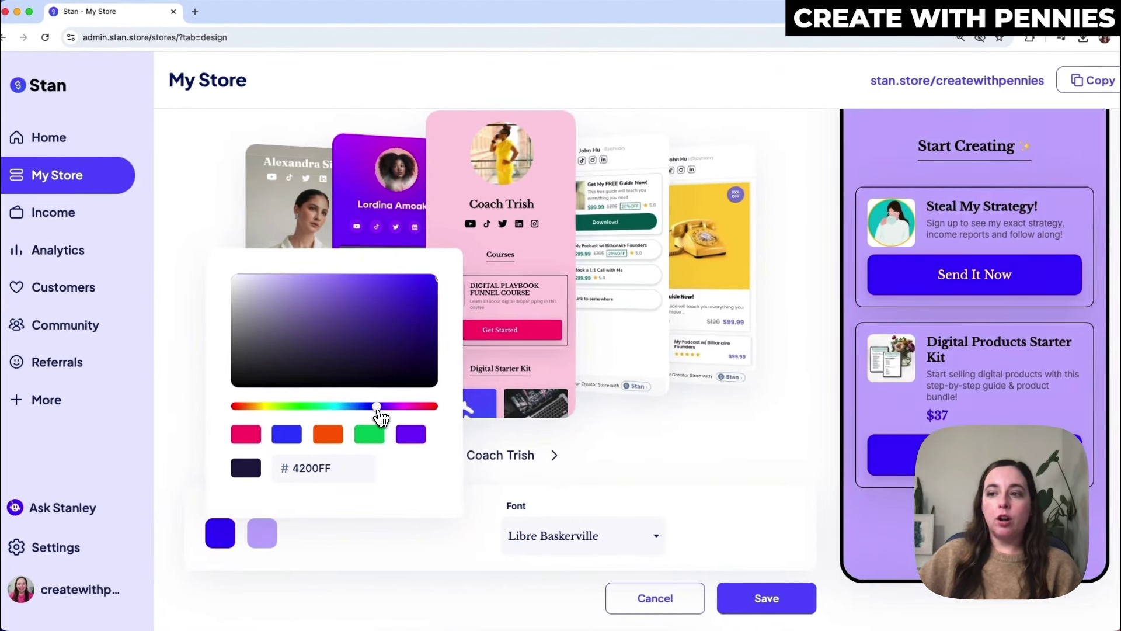
{"action": "left_click_drag", "start_coordinate": [264, 417], "coordinate": [372, 419]}
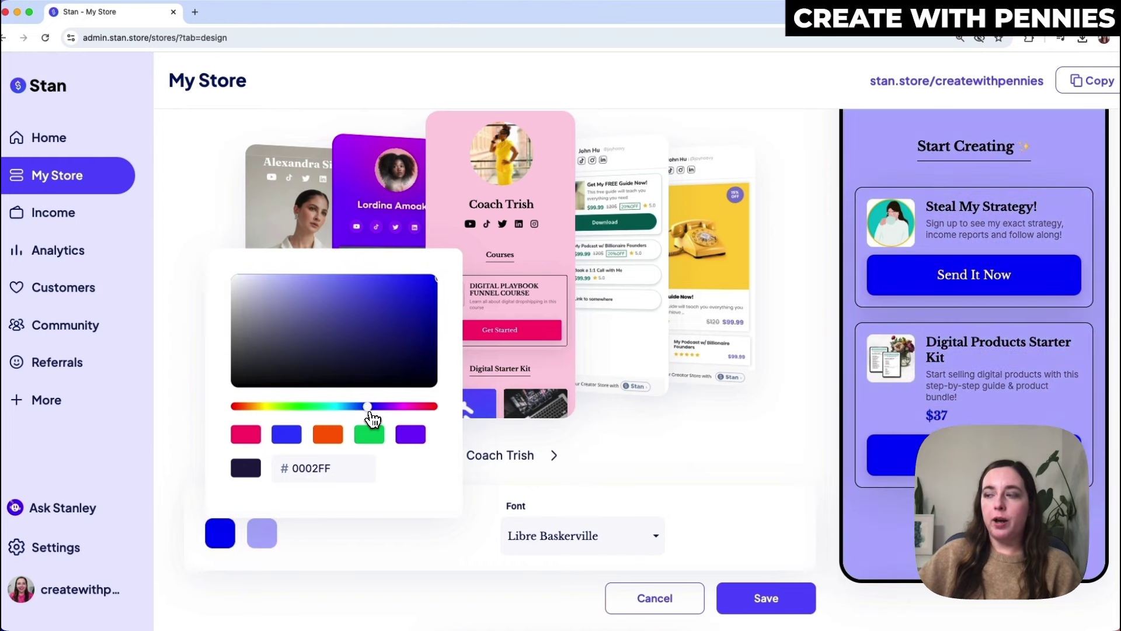
{"action": "left_click", "coordinate": [257, 438]}
{"action": "left_click", "coordinate": [299, 439]}
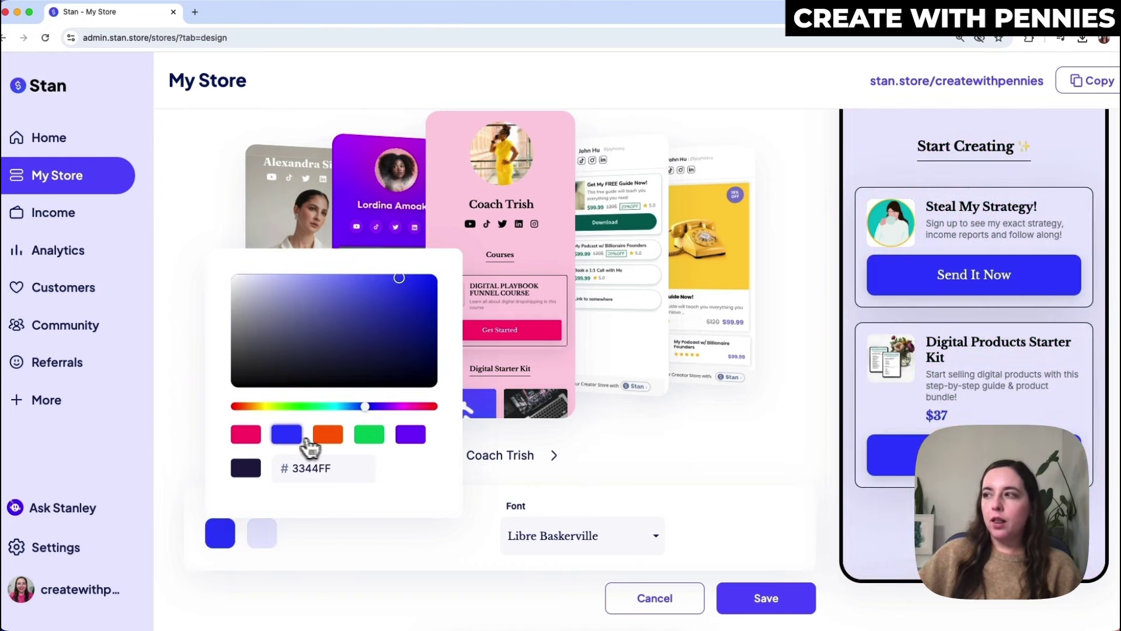
{"action": "left_click", "coordinate": [396, 545]}
{"action": "scroll", "coordinate": [411, 527], "scroll_direction": "up", "scroll_amount": 3}
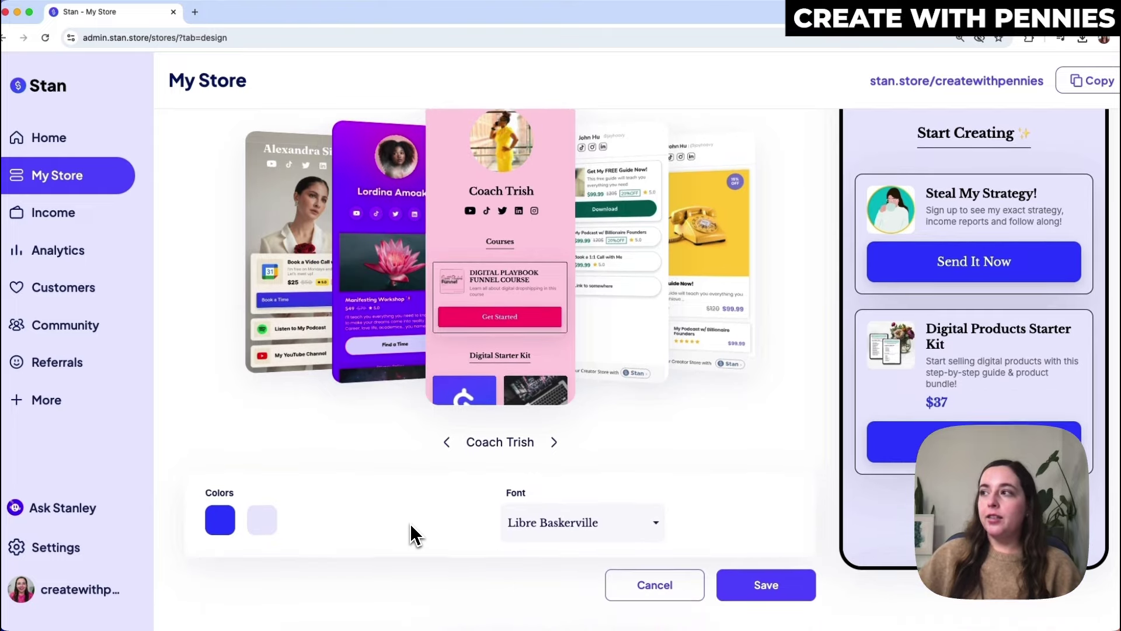
{"action": "scroll", "coordinate": [938, 429], "scroll_direction": "up", "scroll_amount": 5}
{"action": "scroll", "coordinate": [938, 430], "scroll_direction": "down", "scroll_amount": 8}
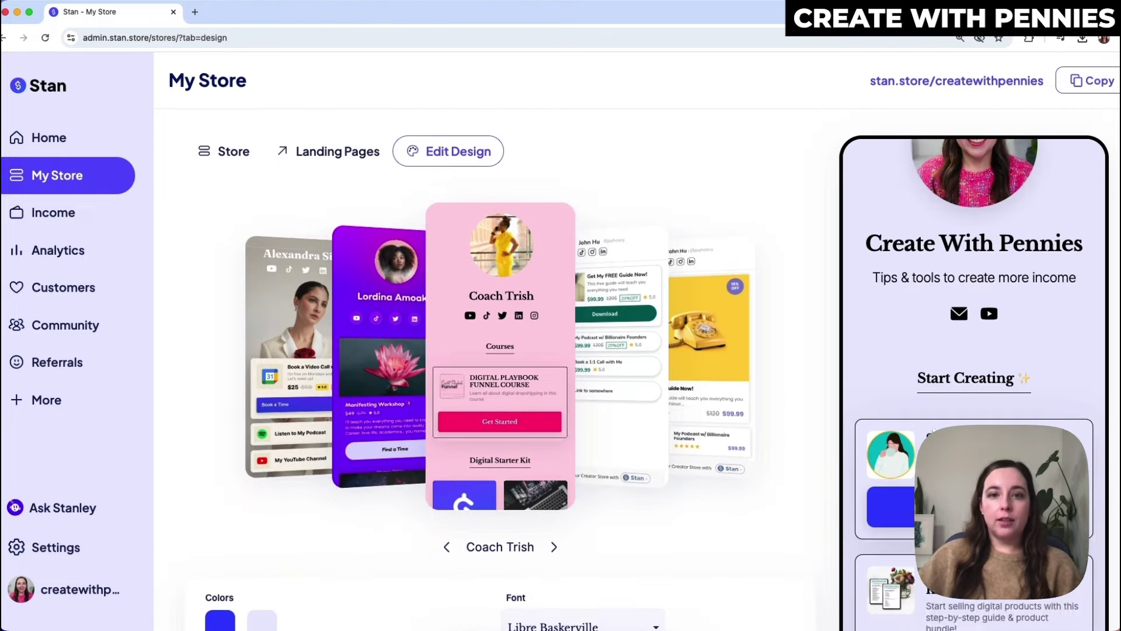
{"action": "scroll", "coordinate": [938, 429], "scroll_direction": "down", "scroll_amount": 3}
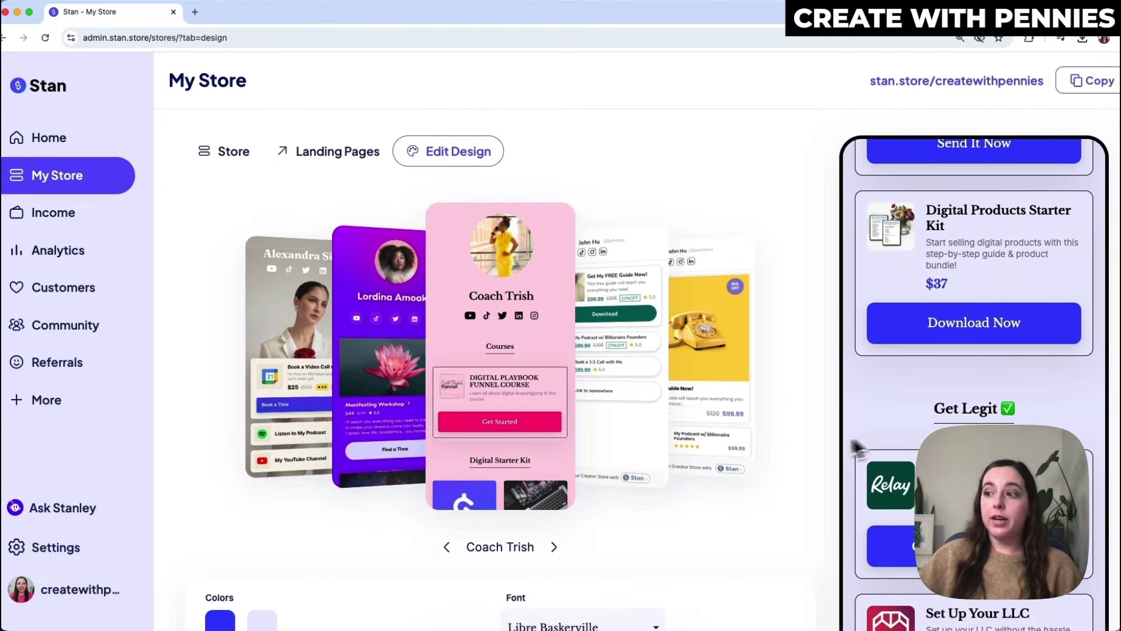
{"action": "scroll", "coordinate": [809, 443], "scroll_direction": "down", "scroll_amount": 3}
{"action": "scroll", "coordinate": [970, 350], "scroll_direction": "down", "scroll_amount": 1}
{"action": "scroll", "coordinate": [966, 353], "scroll_direction": "up", "scroll_amount": 2}
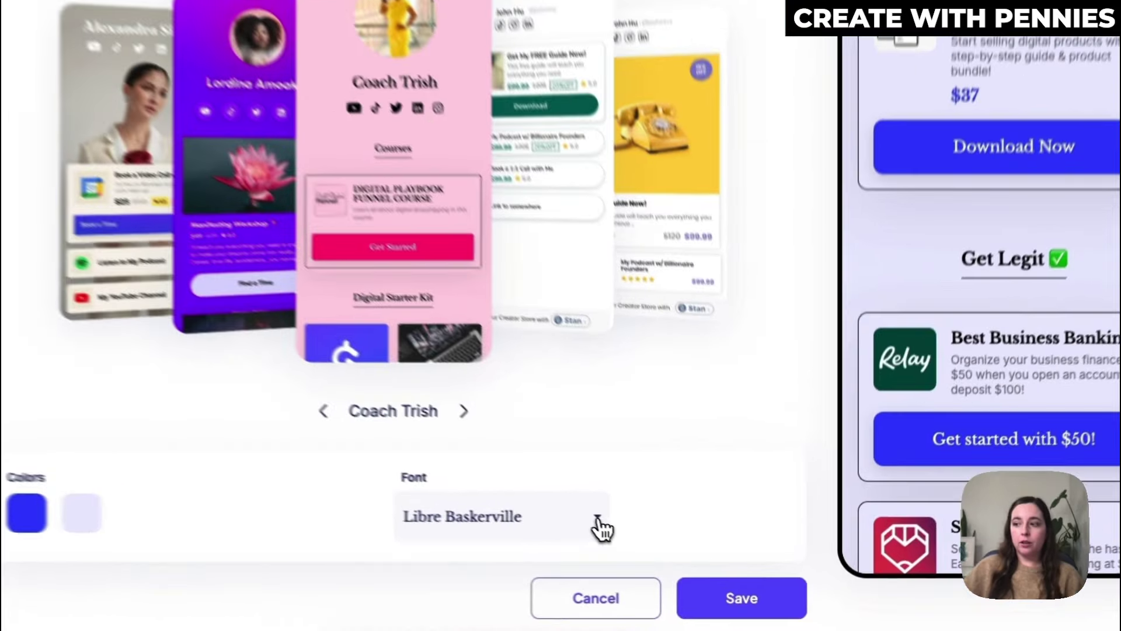
Choose Montserrat from the Font dropdown in place of Libre Baskerville
{"action": "left_click", "coordinate": [657, 546]}
{"action": "scroll", "coordinate": [616, 435], "scroll_direction": "down", "scroll_amount": 2}
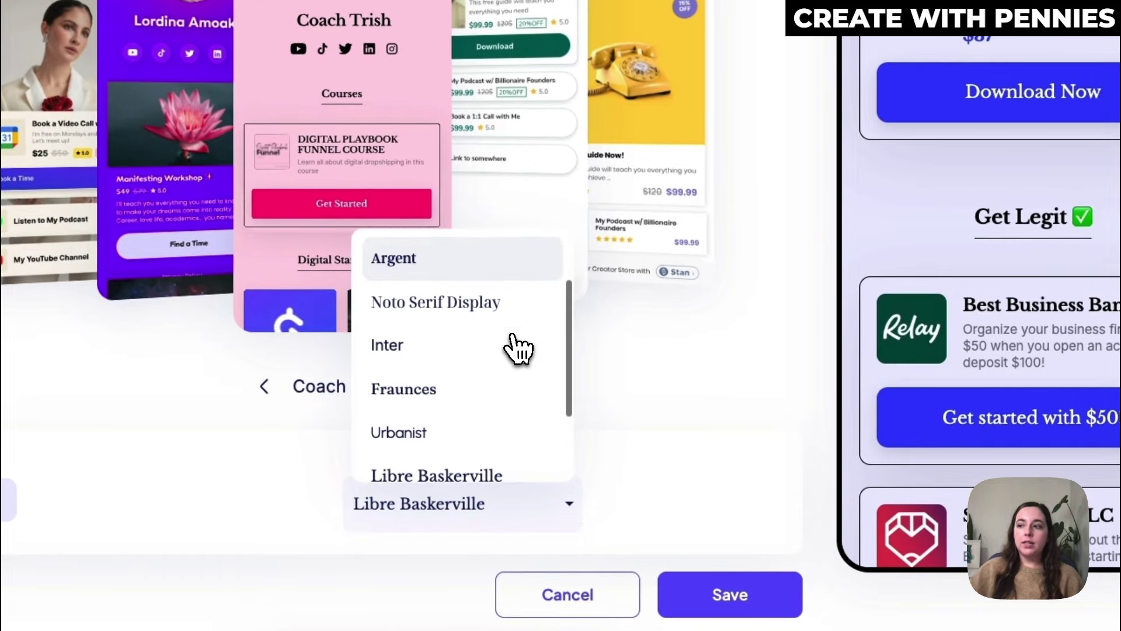
{"action": "scroll", "coordinate": [518, 349], "scroll_direction": "down", "scroll_amount": 3}
{"action": "scroll", "coordinate": [494, 316], "scroll_direction": "up", "scroll_amount": 2}
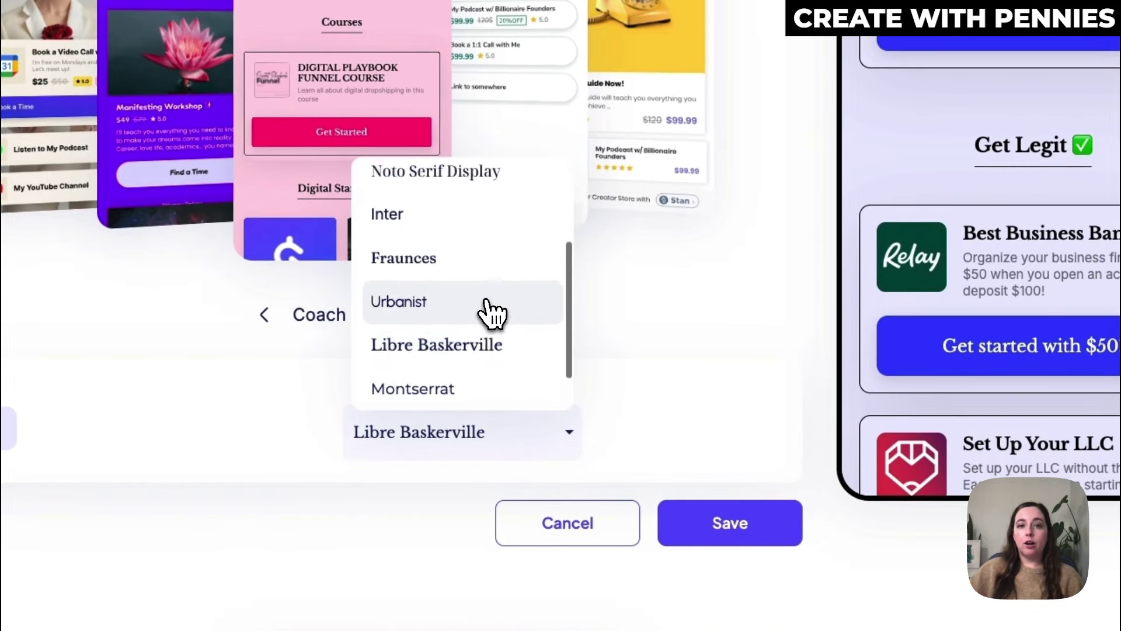
{"action": "scroll", "coordinate": [491, 316], "scroll_direction": "up", "scroll_amount": 3}
{"action": "scroll", "coordinate": [490, 324], "scroll_direction": "down", "scroll_amount": 5}
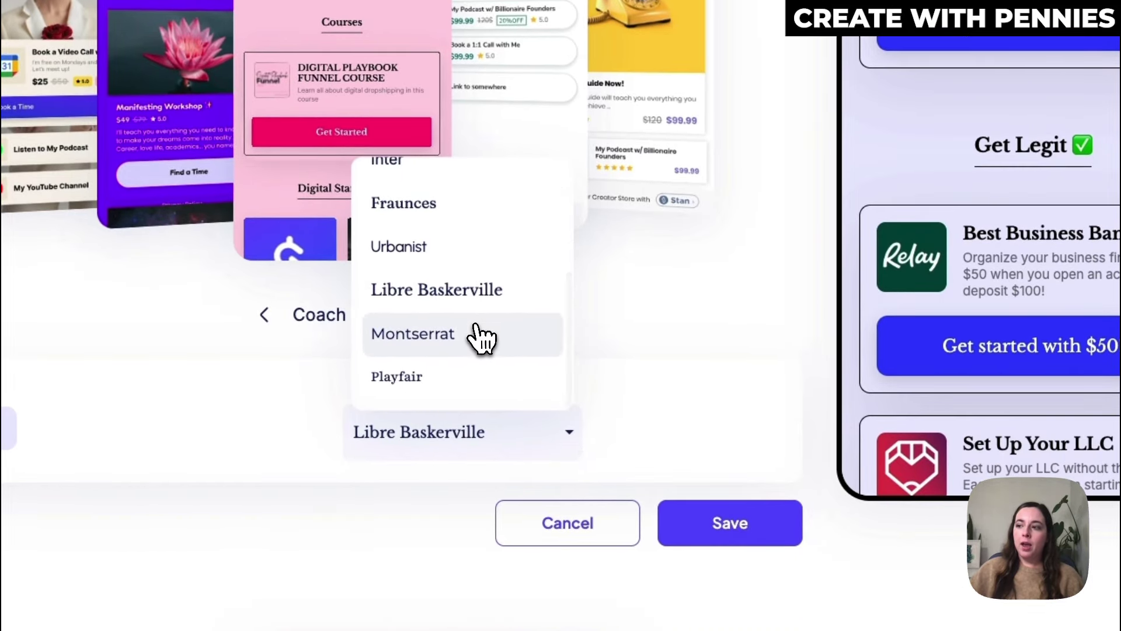
{"action": "left_click", "coordinate": [483, 338]}
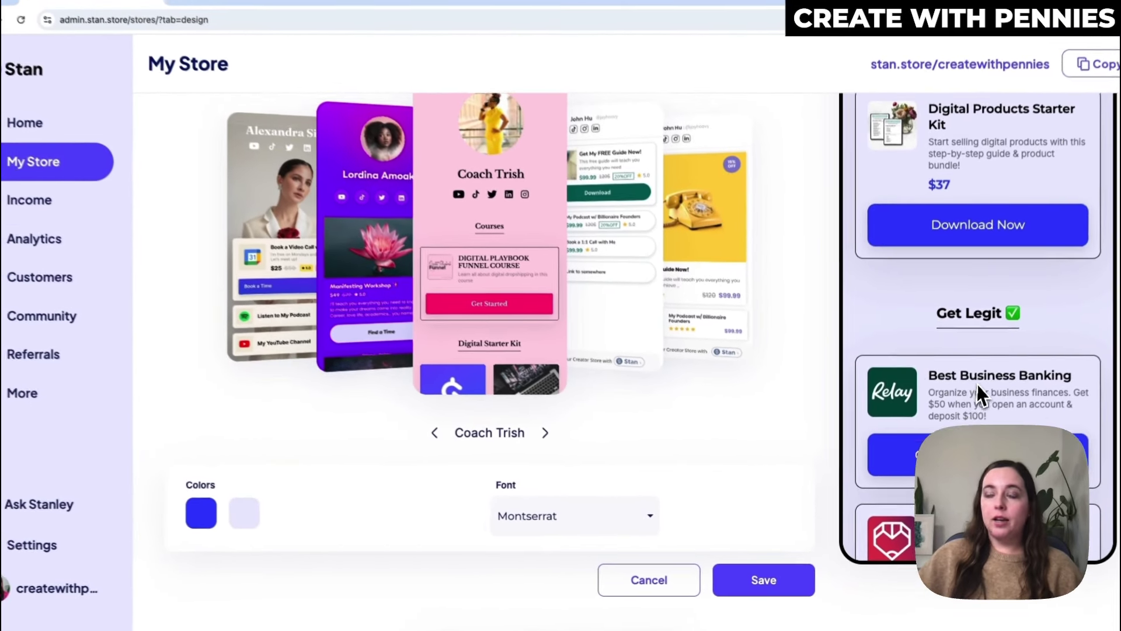
{"action": "scroll", "coordinate": [977, 390], "scroll_direction": "up", "scroll_amount": 5}
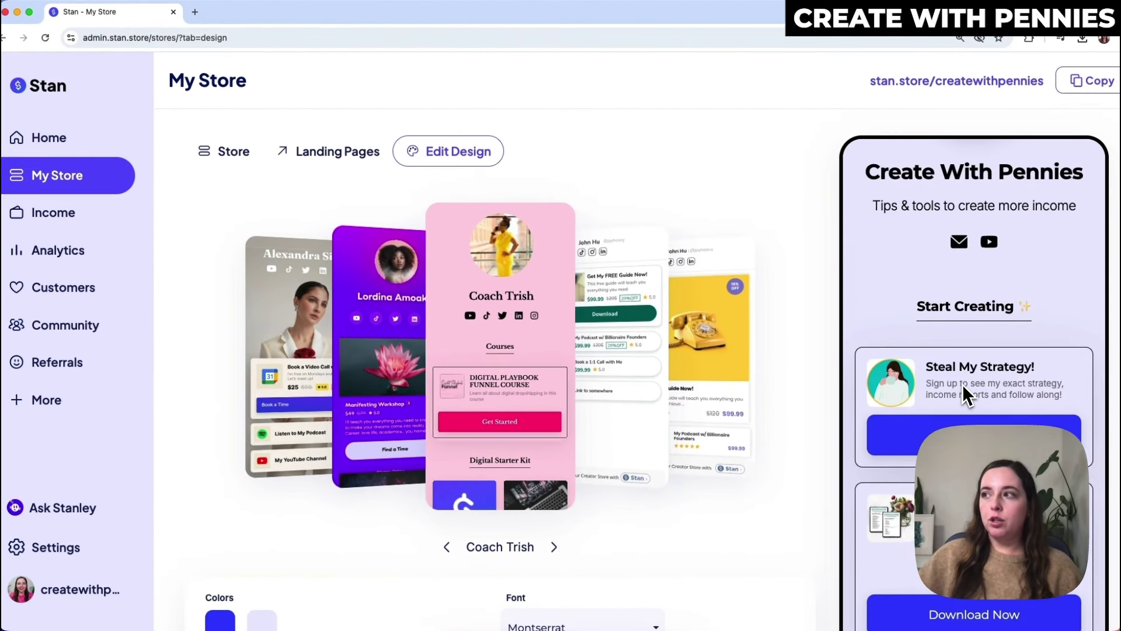
{"action": "scroll", "coordinate": [966, 405], "scroll_direction": "up", "scroll_amount": 1}
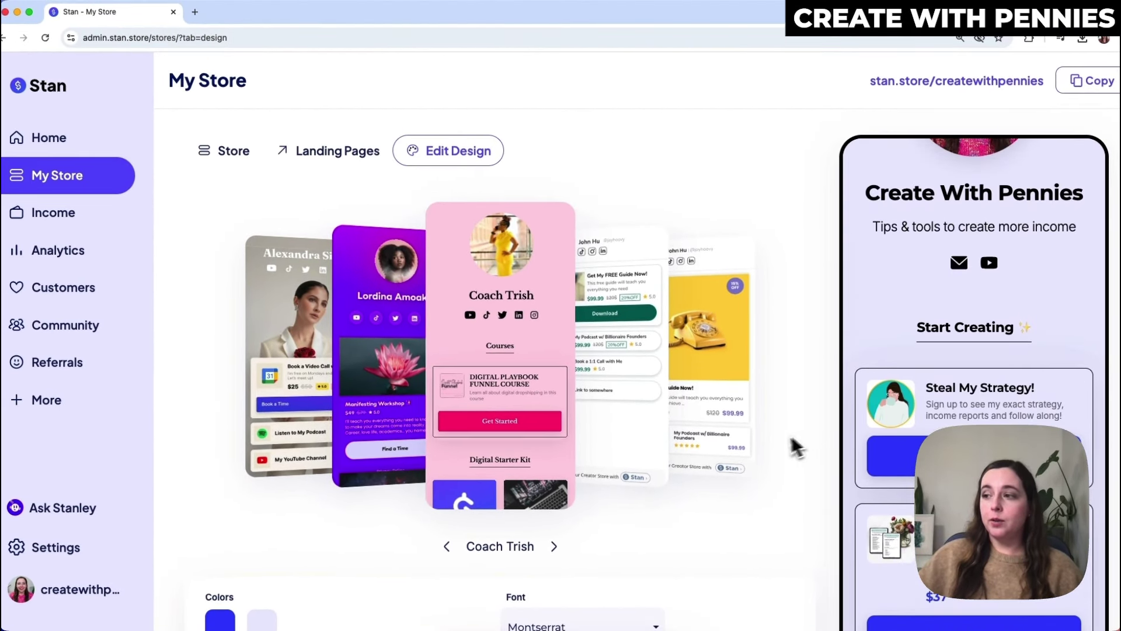
{"action": "scroll", "coordinate": [760, 449], "scroll_direction": "down", "scroll_amount": 3}
{"action": "left_click", "coordinate": [648, 495]}
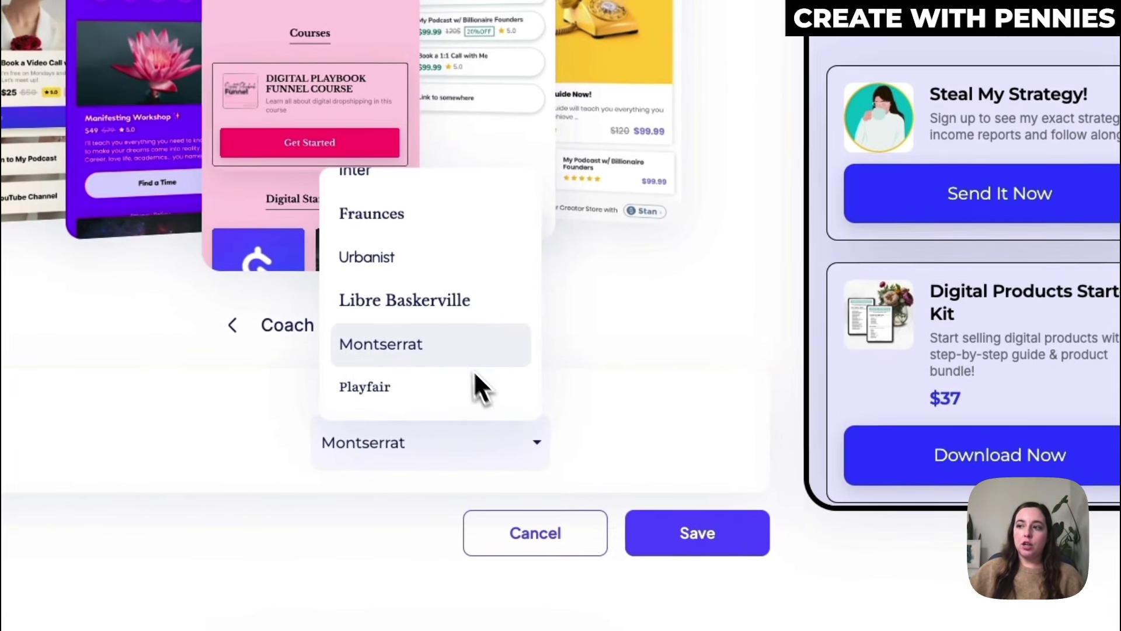
{"action": "scroll", "coordinate": [458, 383], "scroll_direction": "up", "scroll_amount": 4}
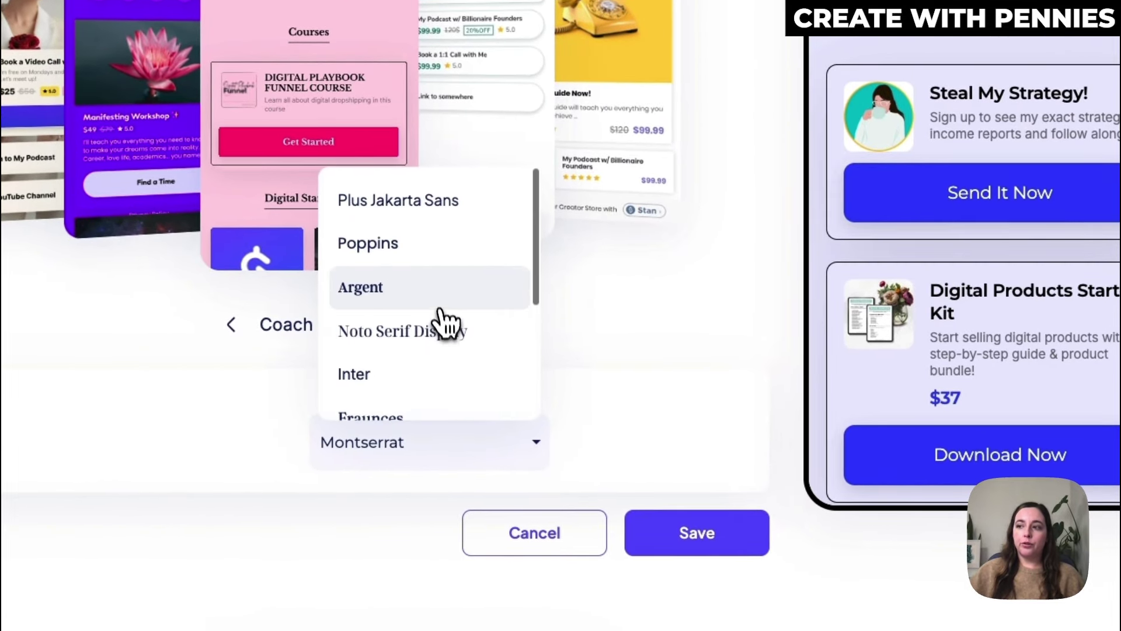
{"action": "left_click", "coordinate": [439, 295]}
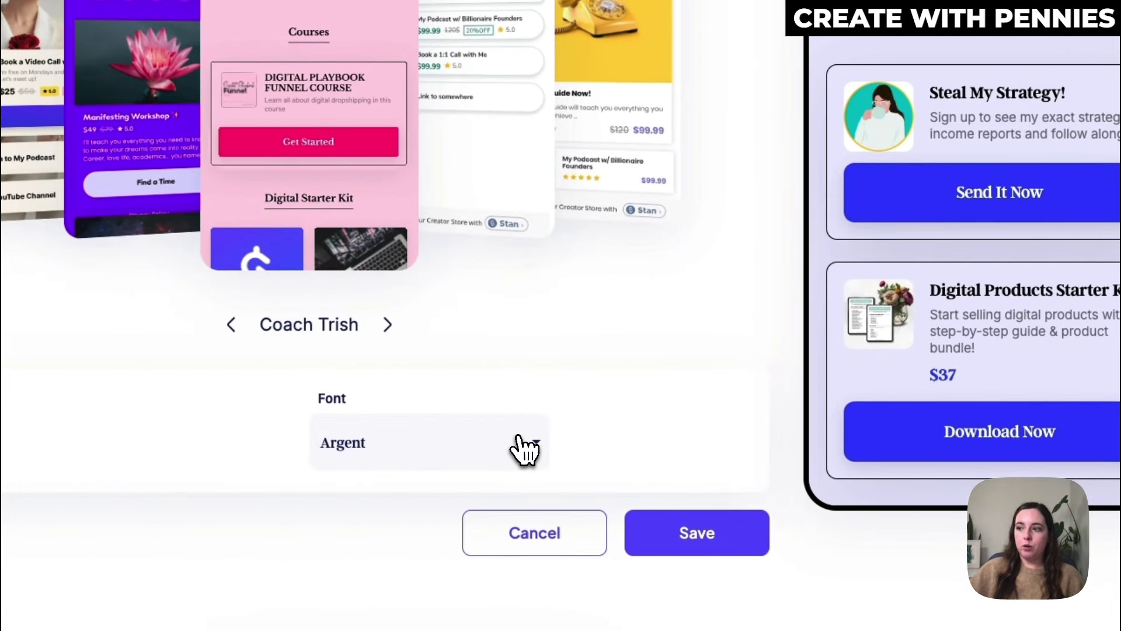
{"action": "left_click", "coordinate": [526, 449]}
{"action": "scroll", "coordinate": [432, 385], "scroll_direction": "down", "scroll_amount": 4}
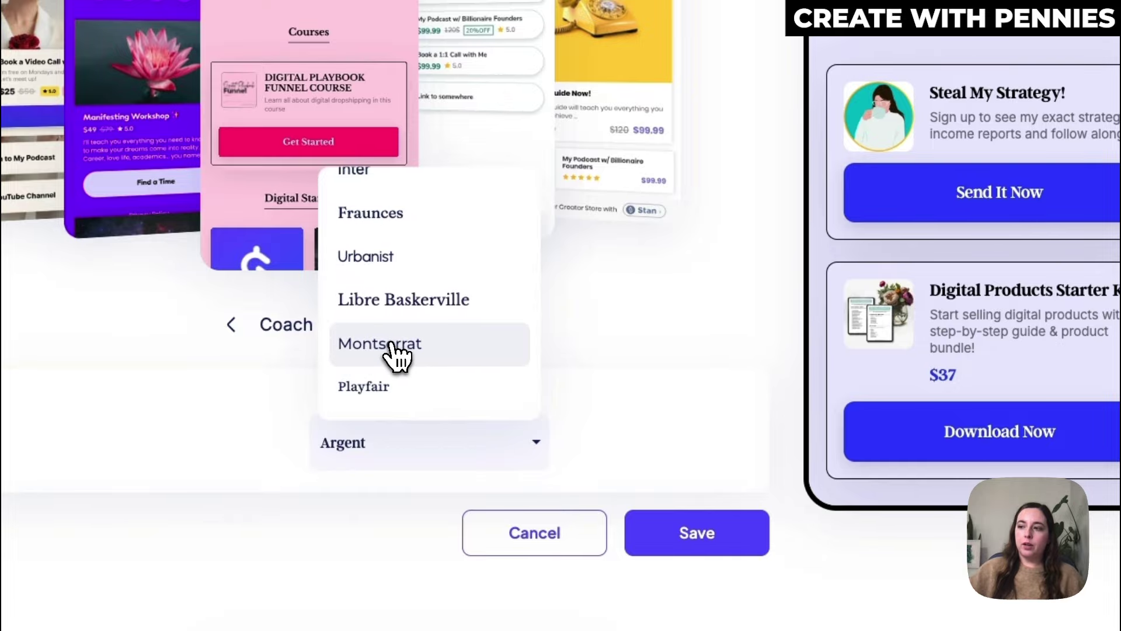
{"action": "left_click", "coordinate": [391, 345]}
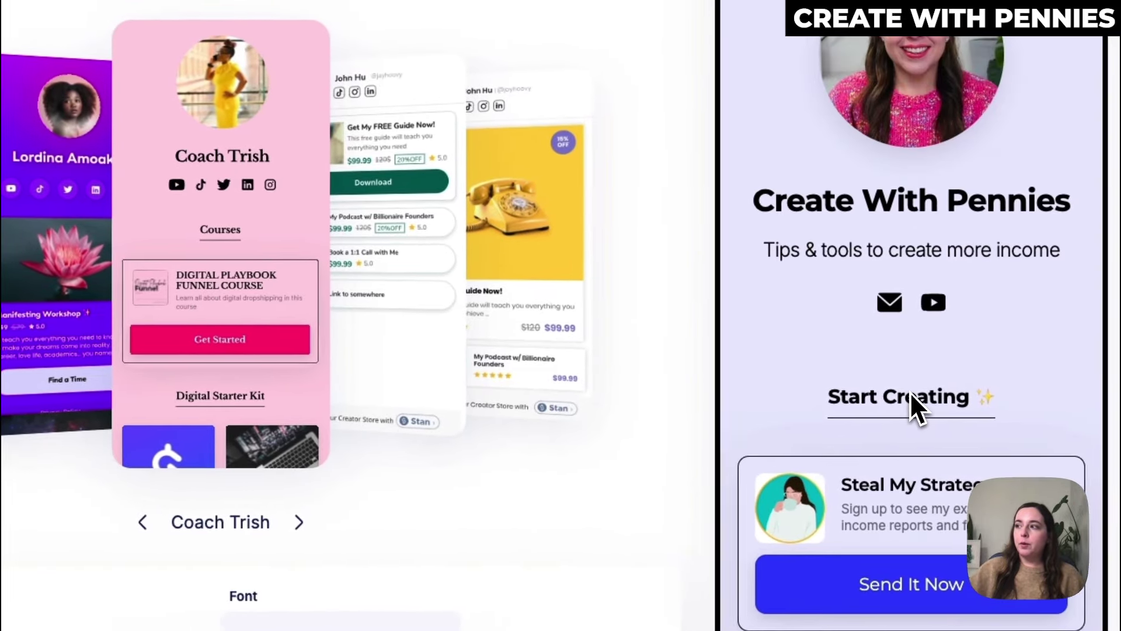
{"action": "scroll", "coordinate": [912, 393], "scroll_direction": "down", "scroll_amount": 5}
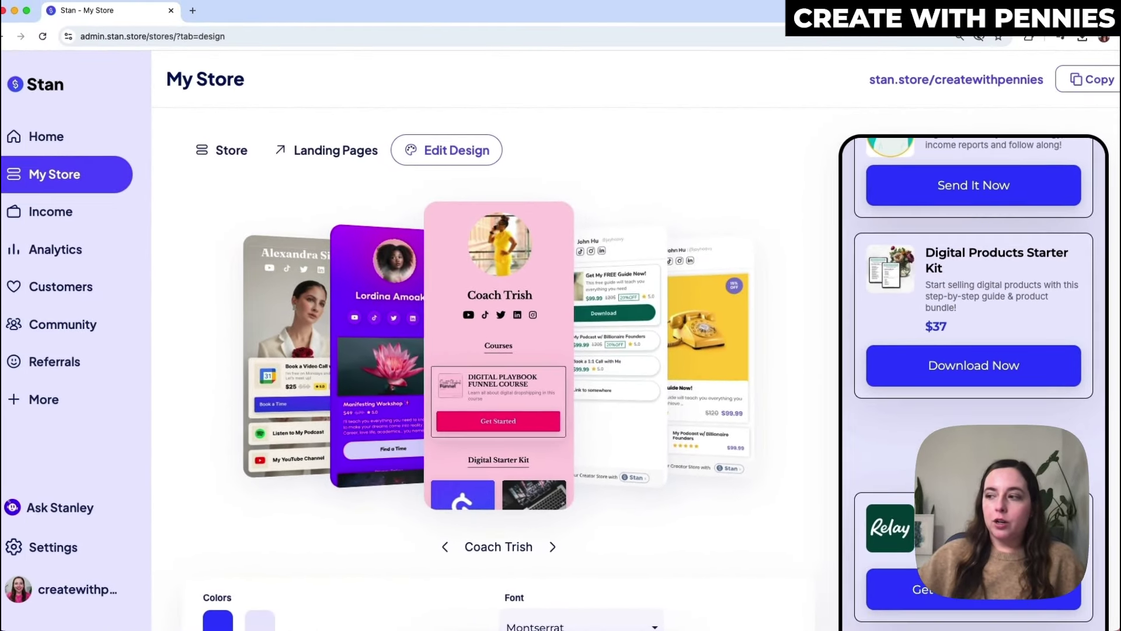
{"action": "scroll", "coordinate": [974, 380], "scroll_direction": "down", "scroll_amount": 4}
{"action": "scroll", "coordinate": [832, 480], "scroll_direction": "down", "scroll_amount": 3}
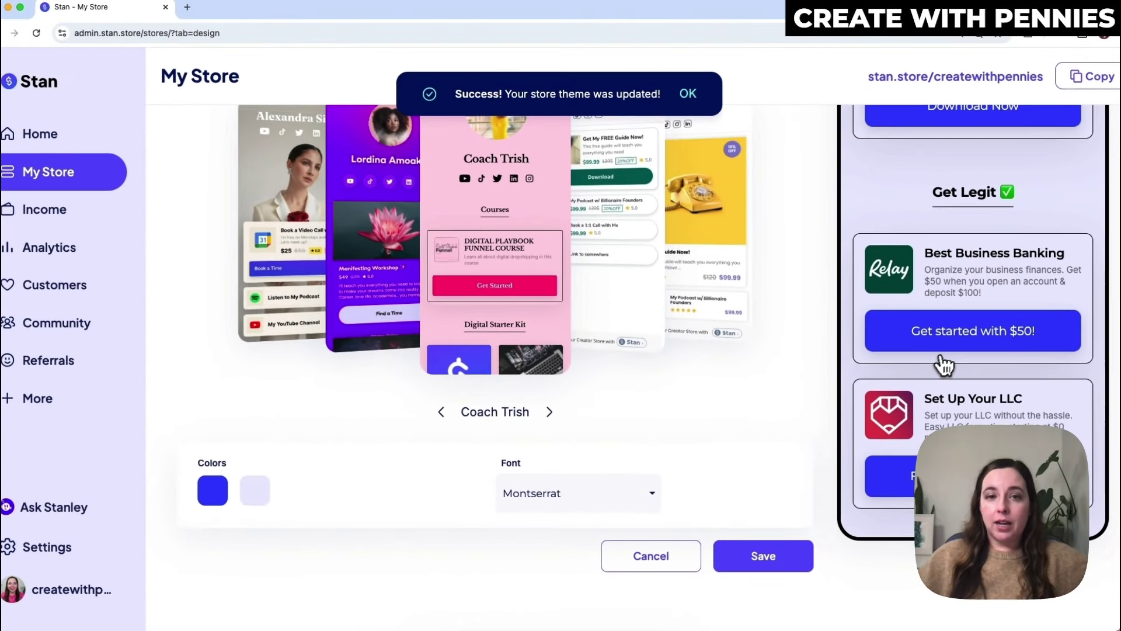
Scroll up to review the saved Coach Trish design with blue colours and Montserrat
{"action": "scroll", "coordinate": [1014, 310], "scroll_direction": "up", "scroll_amount": 5}
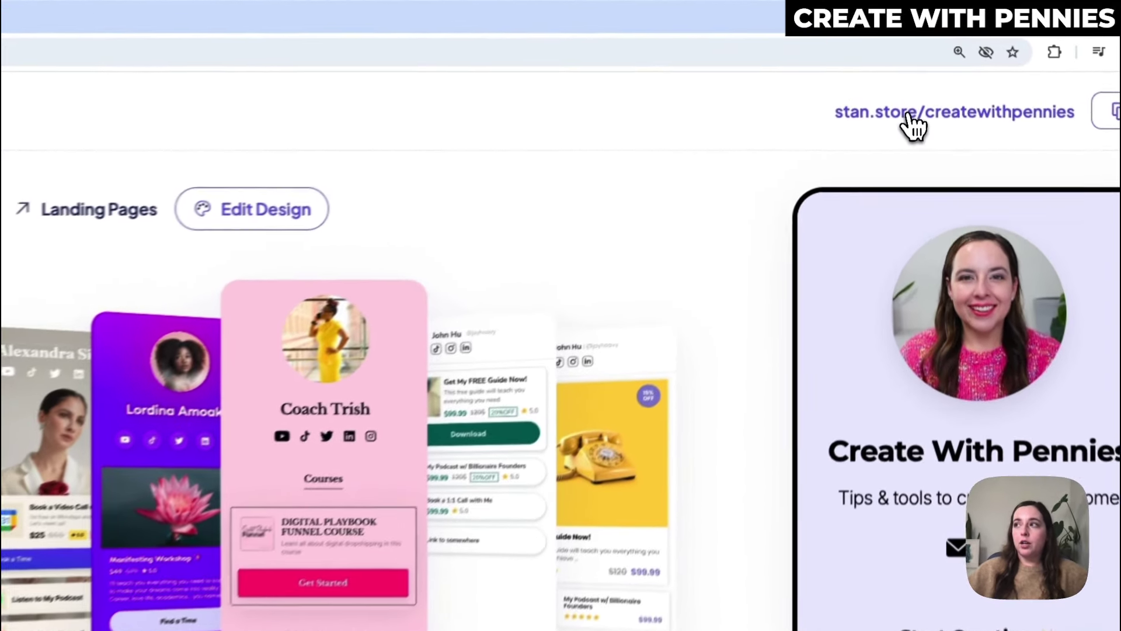
Open the live Create With Pennies storefront in a new tab from the store URL
{"action": "left_click", "coordinate": [926, 83]}
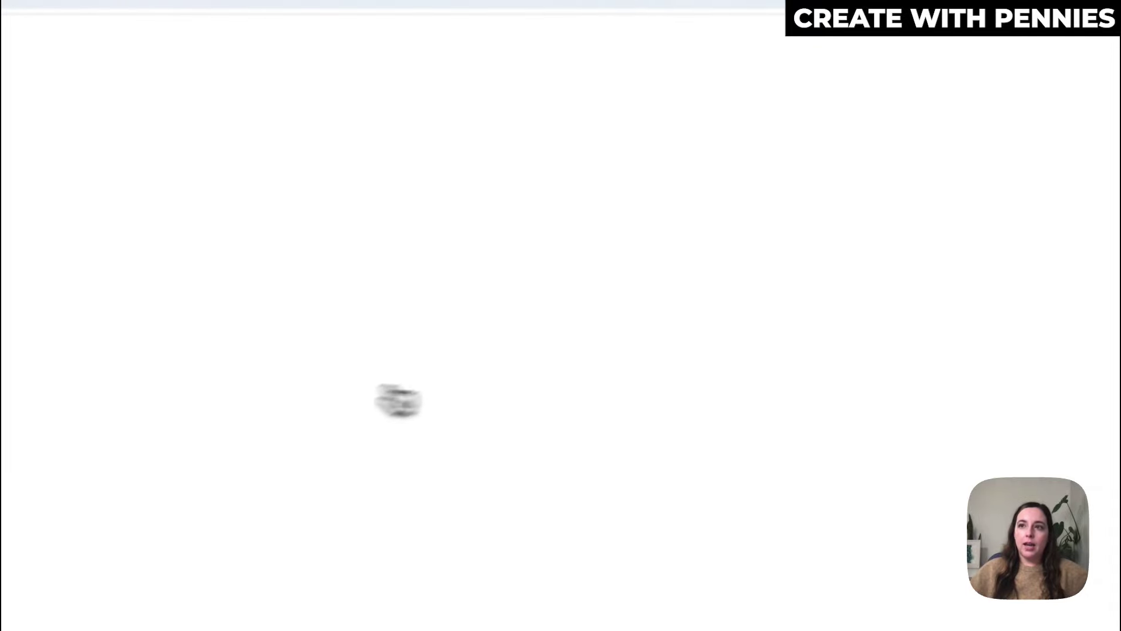